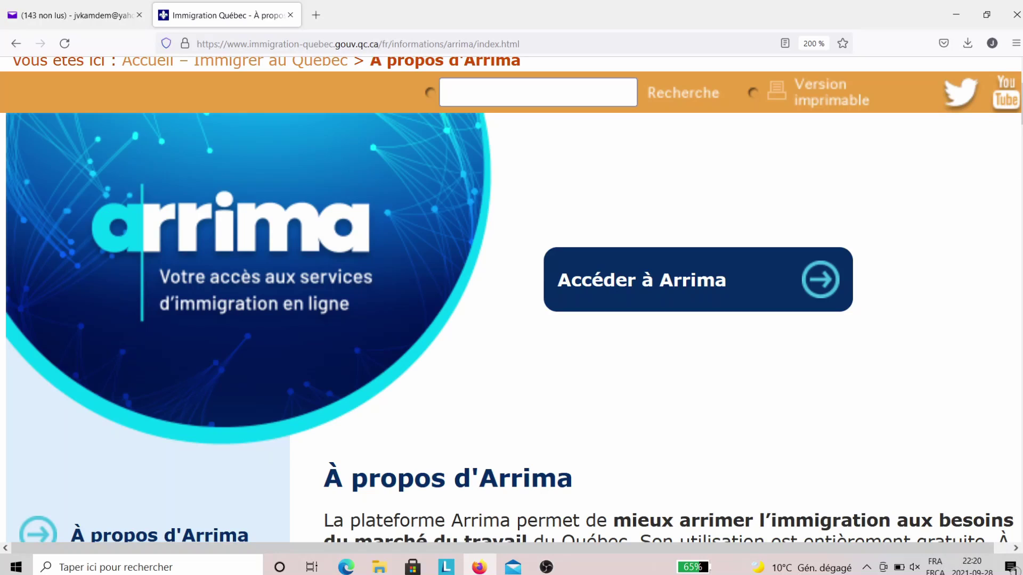
- Follow the 'Accéder à Arrima' link from the À propos d'Arrima page to the portal
left_click(816, 290)
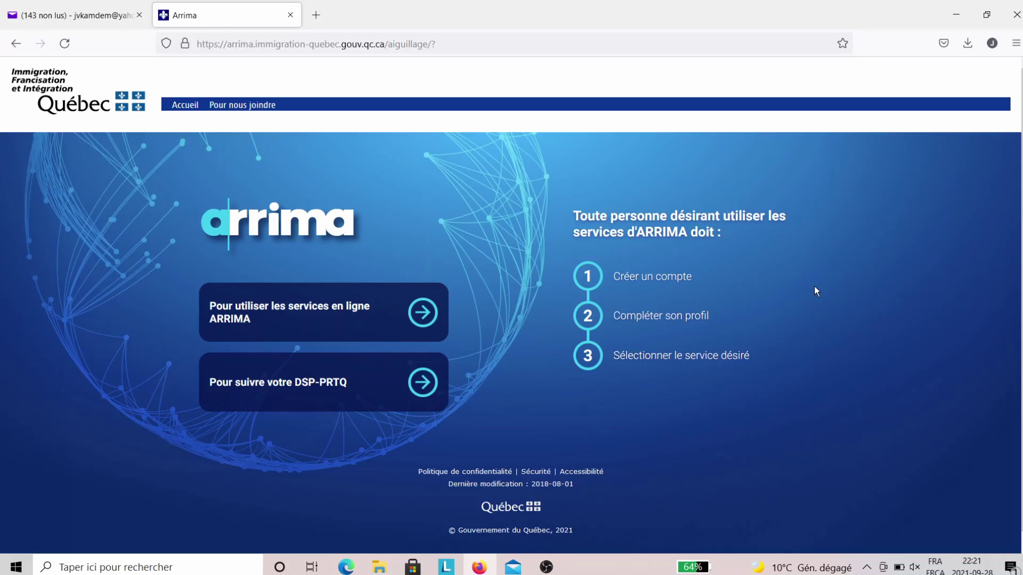
- Start a new Arrima account and fill in the saved e-mail address
left_click(420, 316)
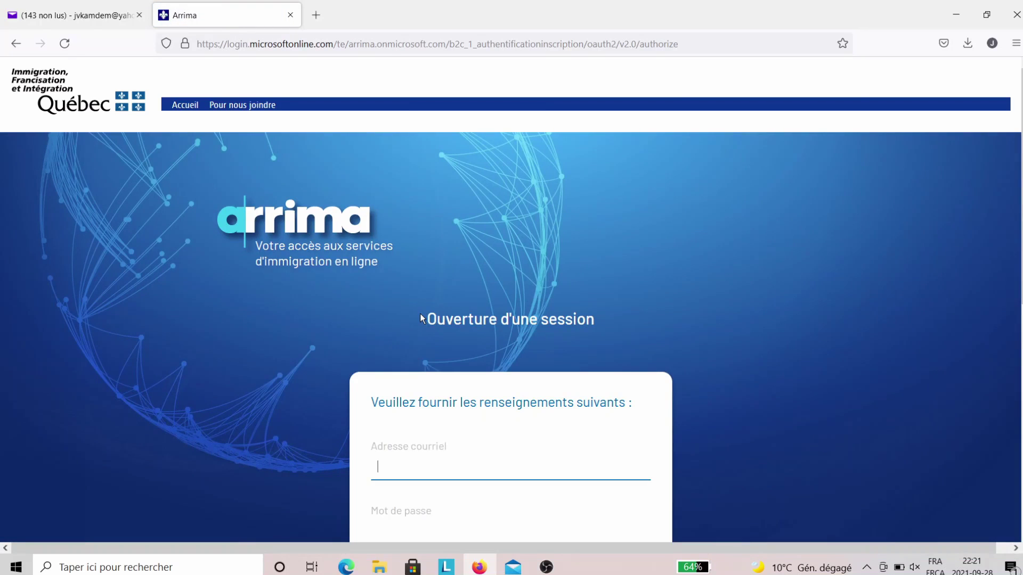
scroll(419, 316, "down", 4)
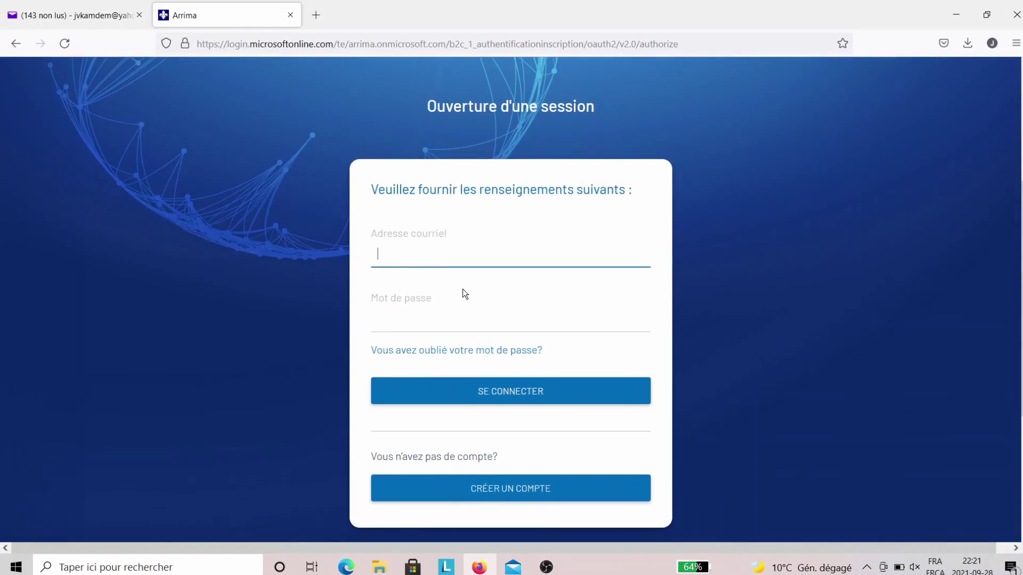
scroll(462, 289, "down", 3)
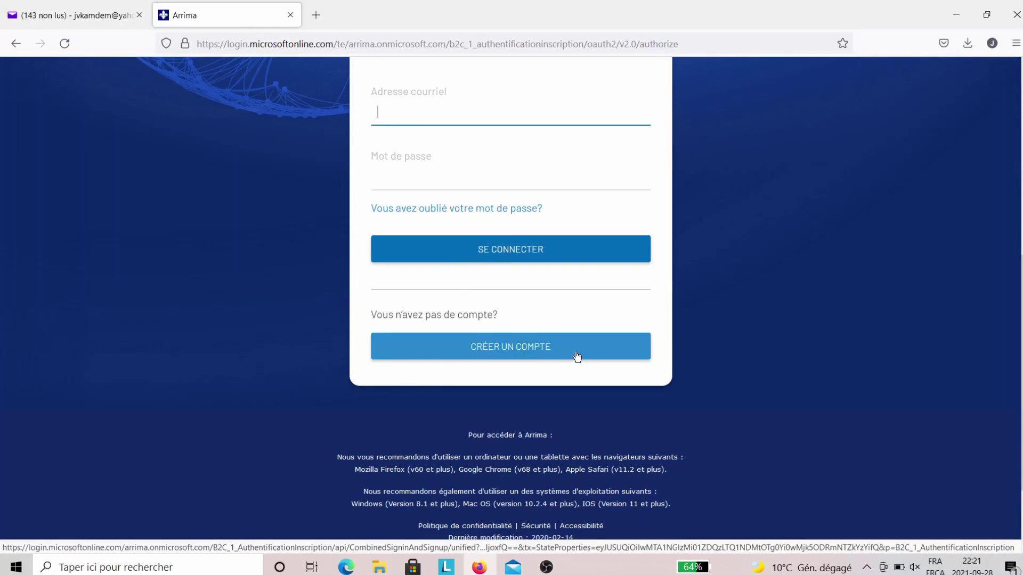
left_click(540, 351)
left_click(410, 368)
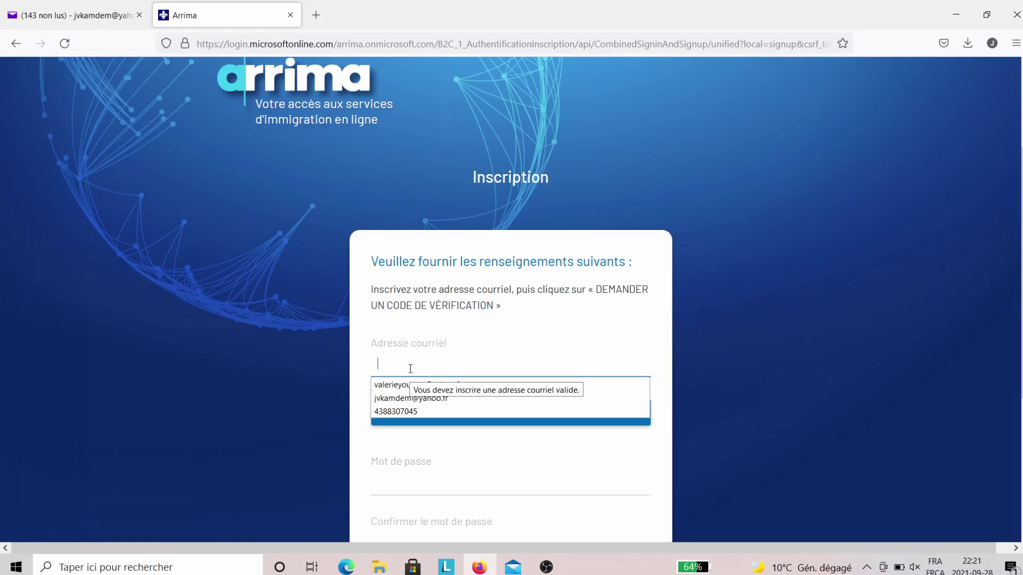
left_click(408, 399)
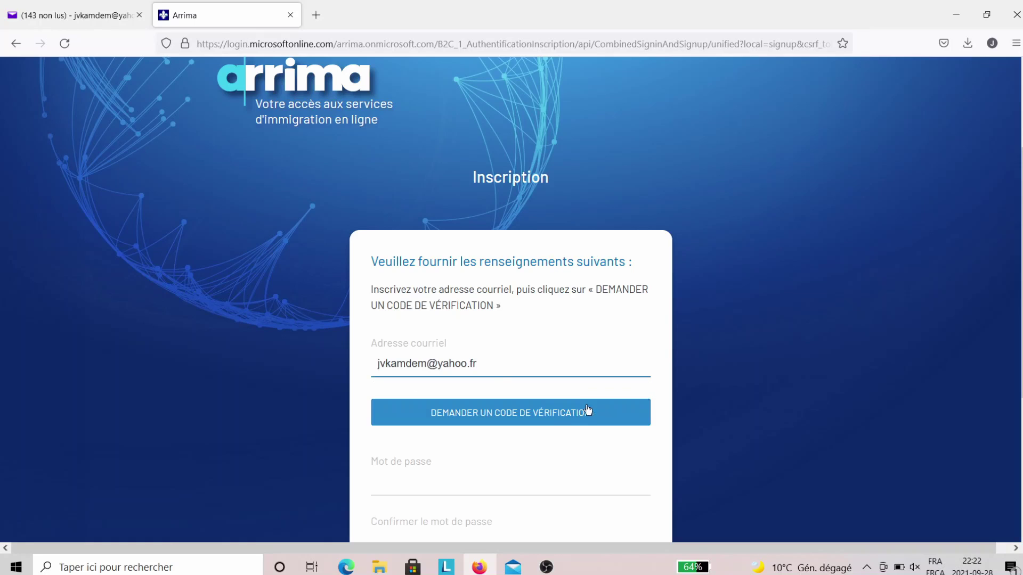
- Request a verification code, copy it from the e-mail, and return to the code field
scroll(589, 445, "down", 1)
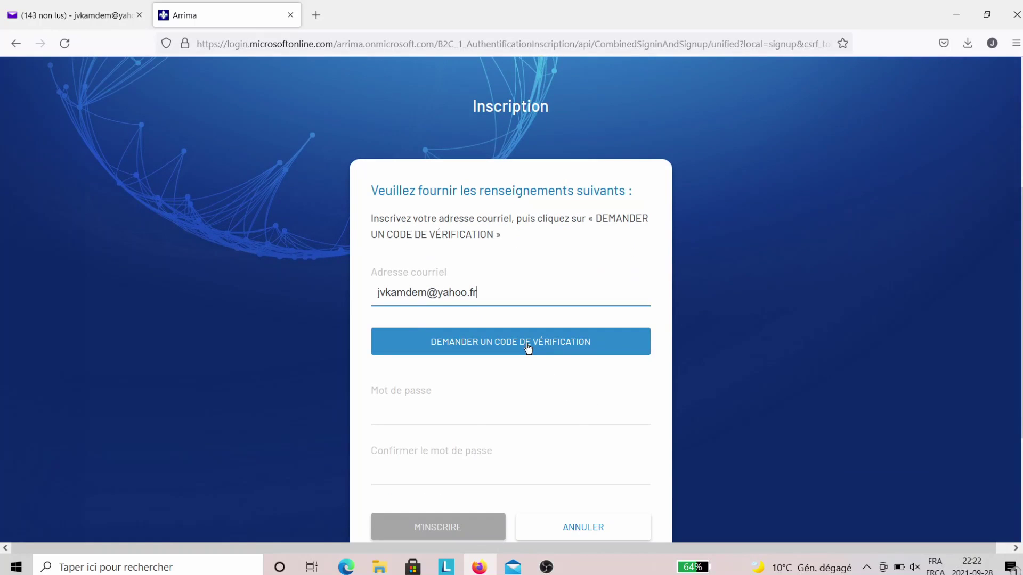
left_click(528, 348)
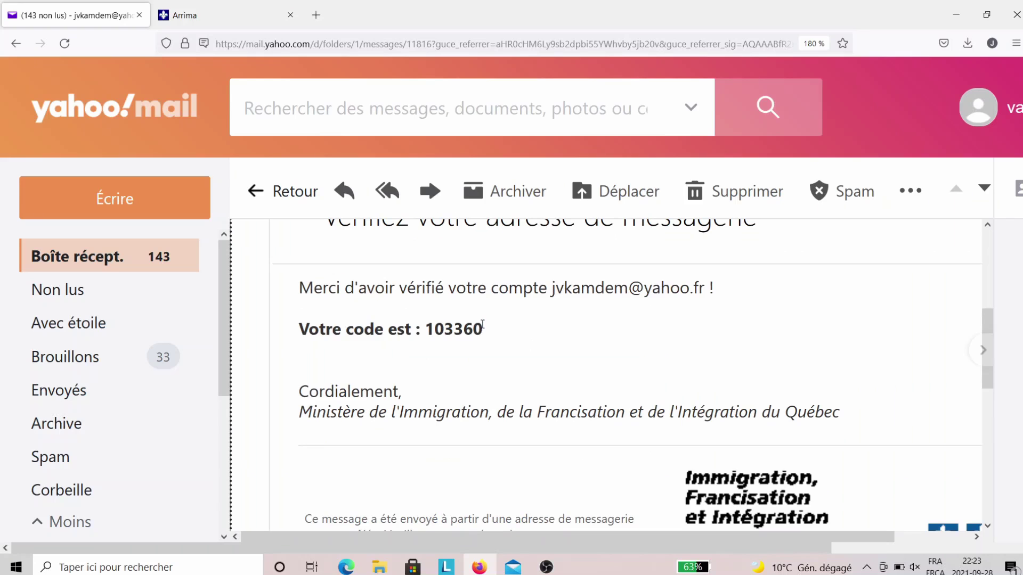
left_click_drag(482, 326, 426, 333)
key("ctrl+c")
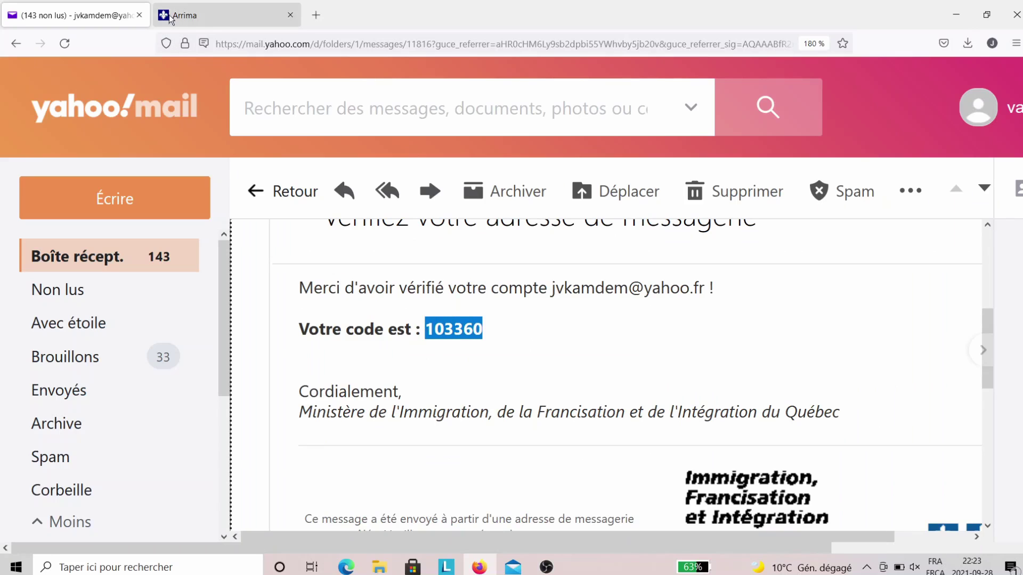
left_click(197, 15)
left_click(476, 345)
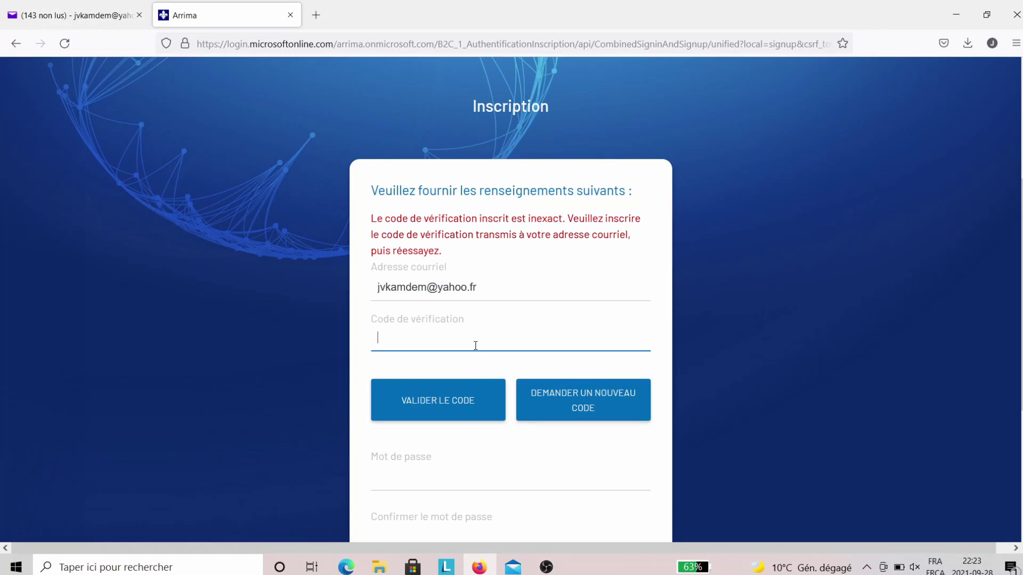
- Paste the verification code and validate it to confirm the e-mail address
key("ctrl+v")
left_click(465, 414)
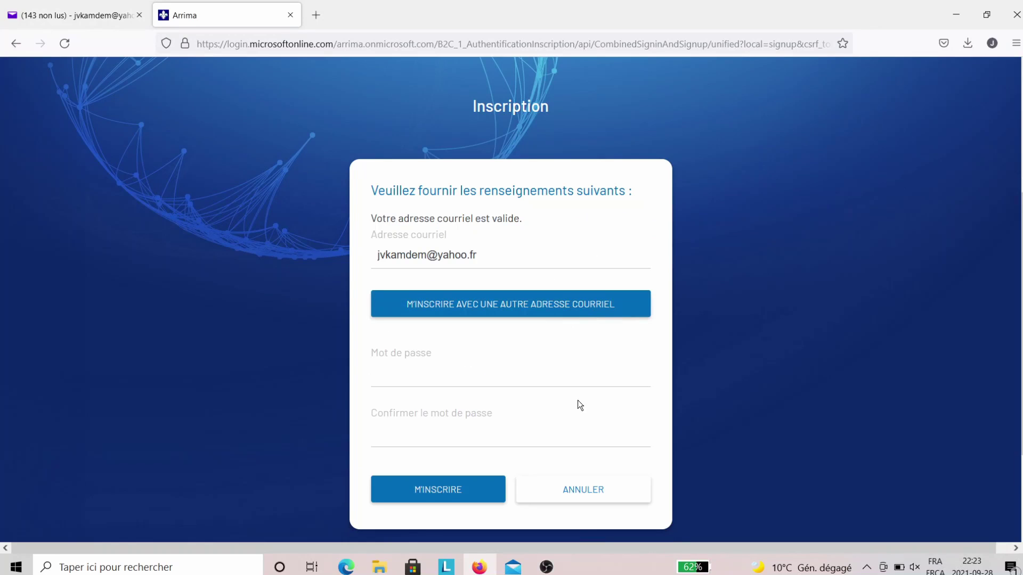
scroll(577, 400, "down", 2)
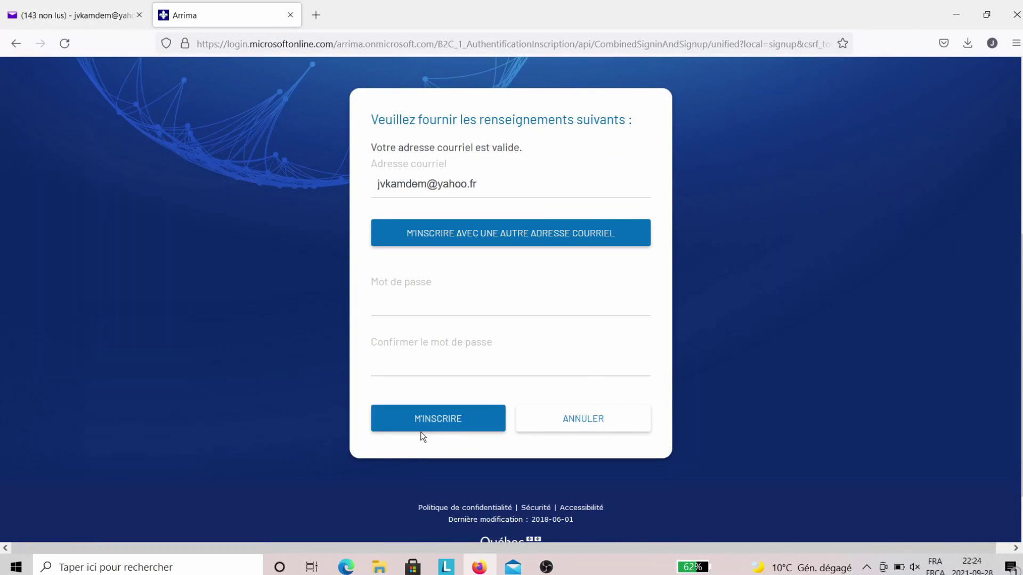
- Enter the account password in both password fields and submit the registration
left_click(438, 304)
type("a")
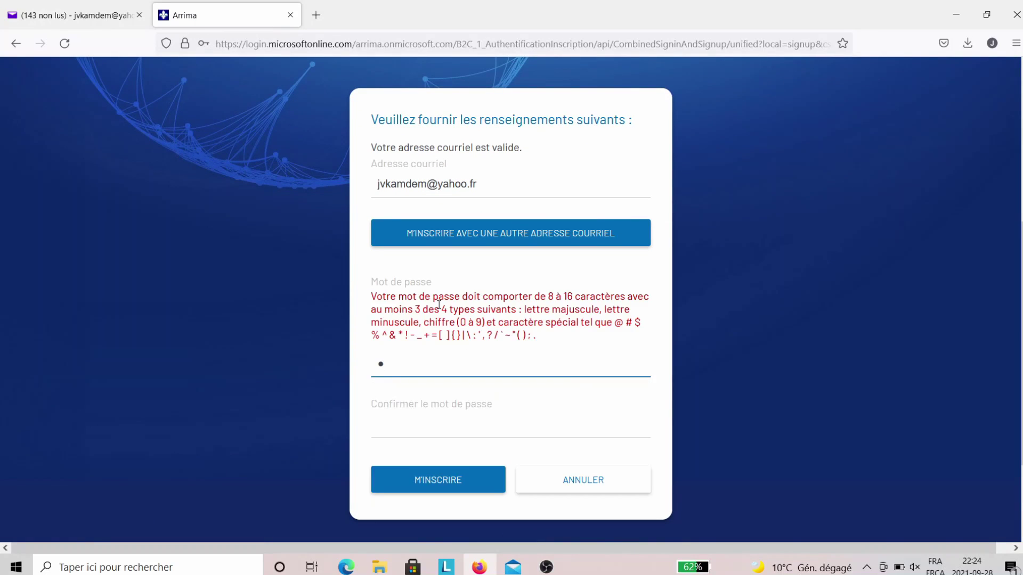
type("aaaaa")
key("Caps_Lock")
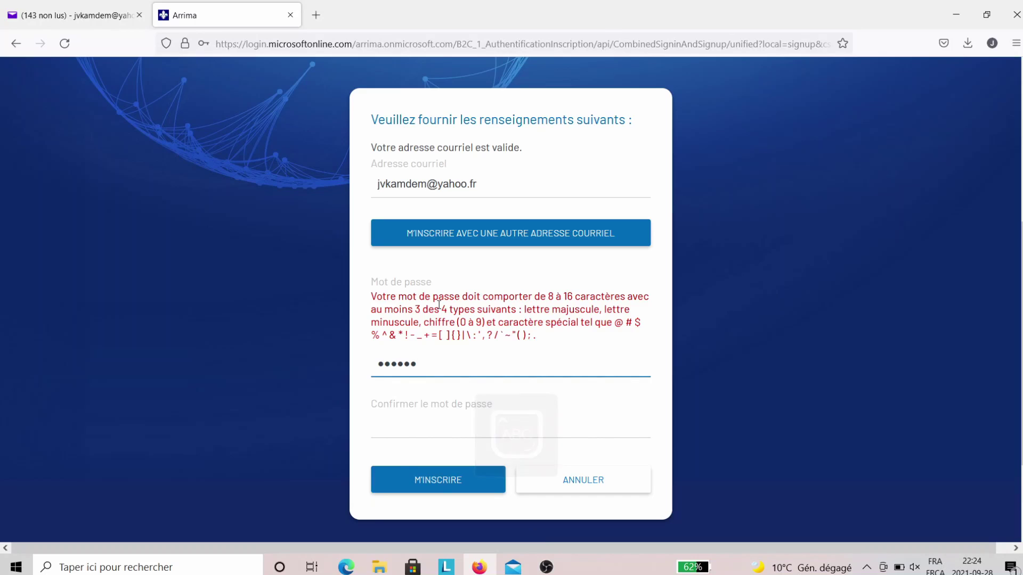
type("AA")
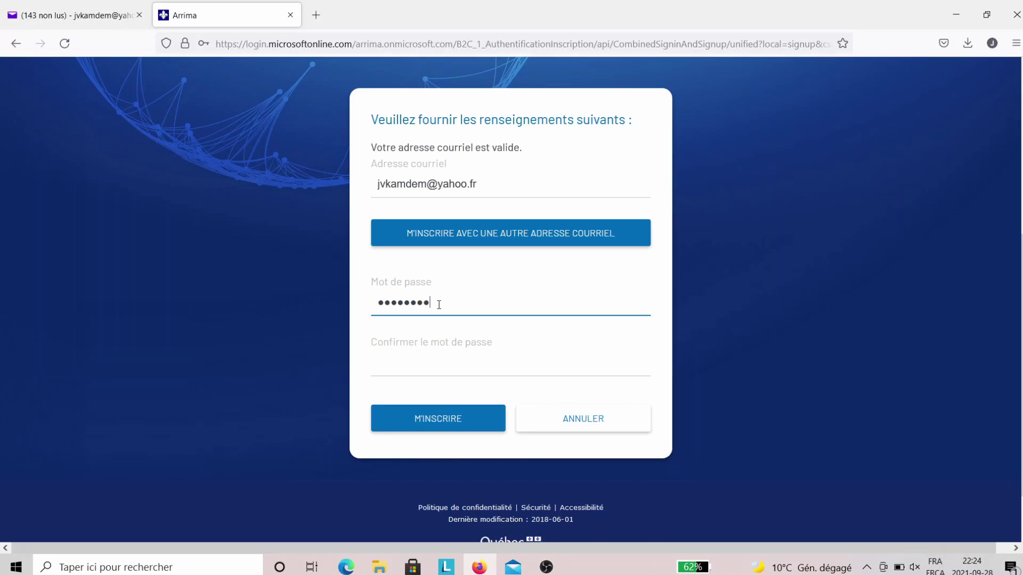
type("A")
left_click(421, 365)
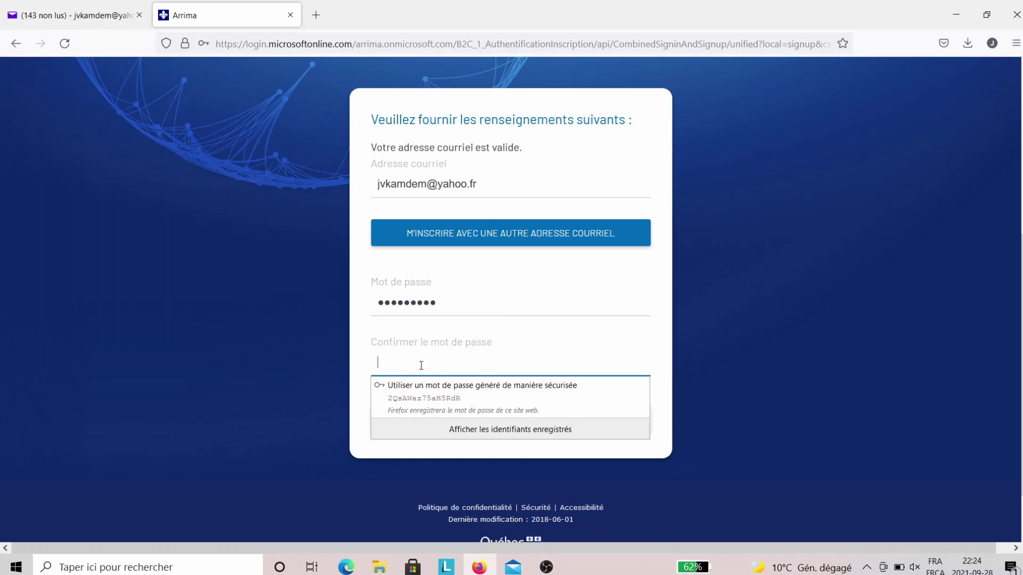
type("••••••")
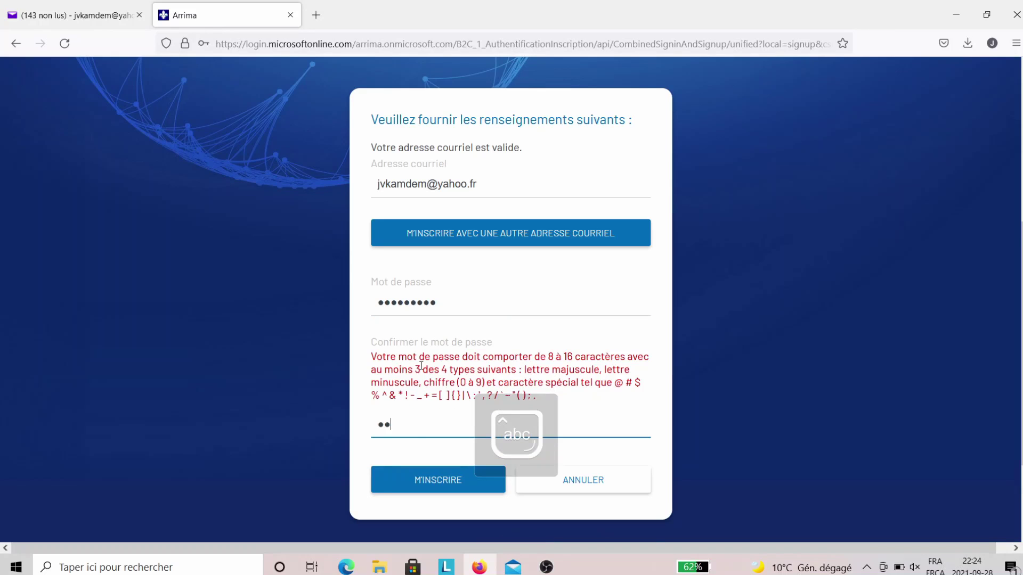
type("•••")
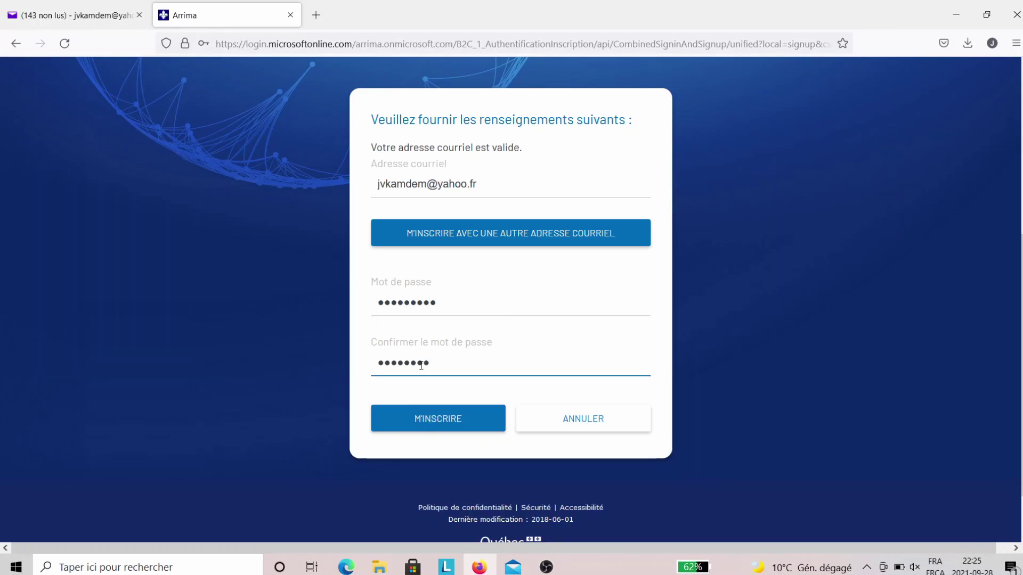
left_click(421, 418)
- Register as an individual, accept both terms-of-use declarations, and continue to the profile form
scroll(754, 196, "down", 3)
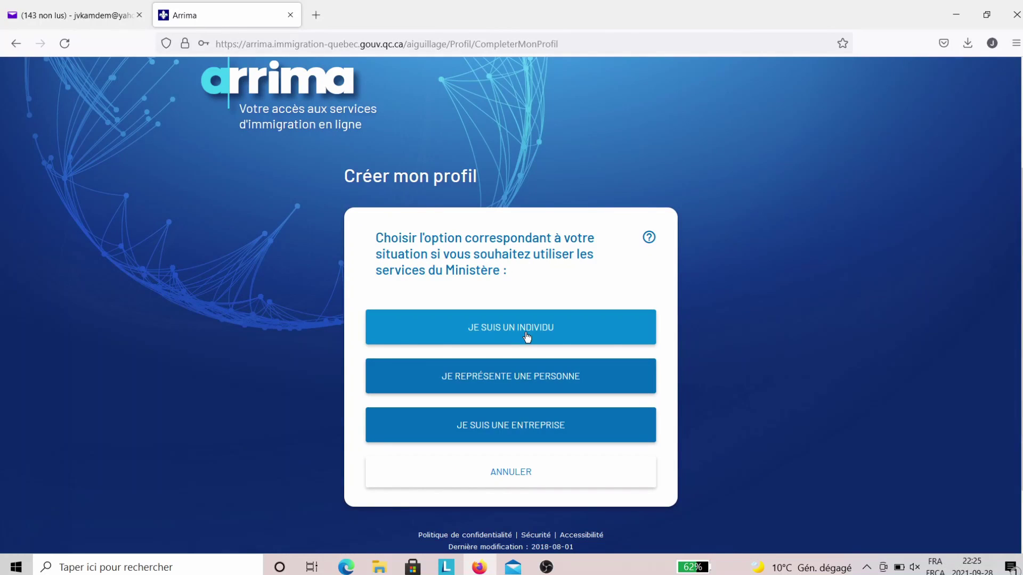
left_click(526, 335)
scroll(667, 352, "down", 1)
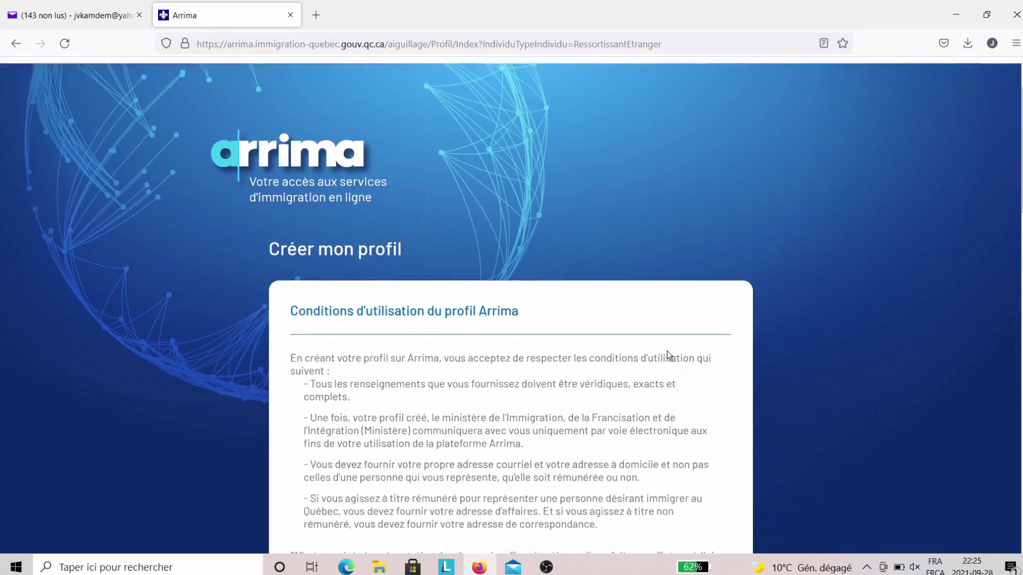
scroll(667, 355, "down", 8)
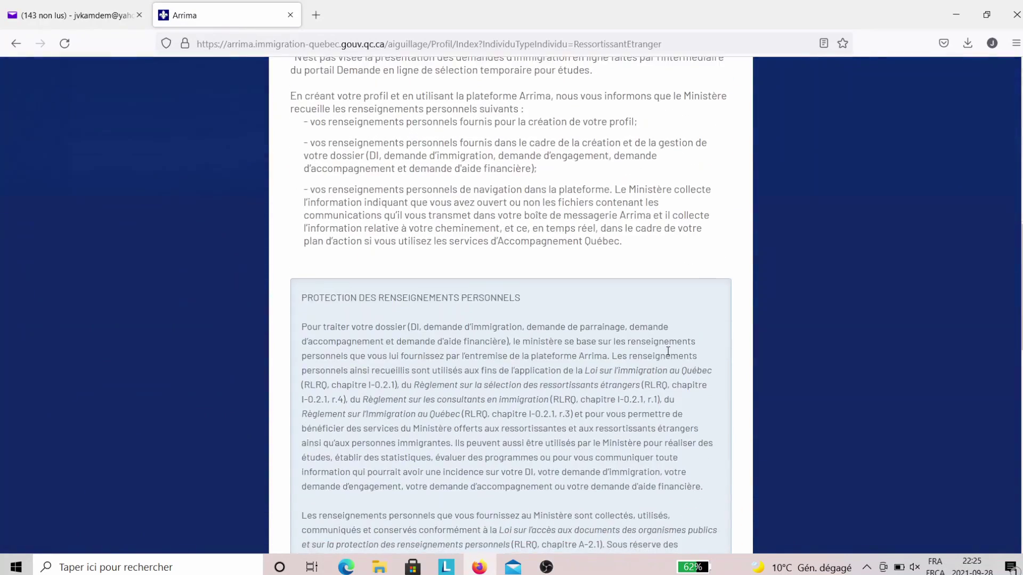
scroll(667, 351, "down", 8)
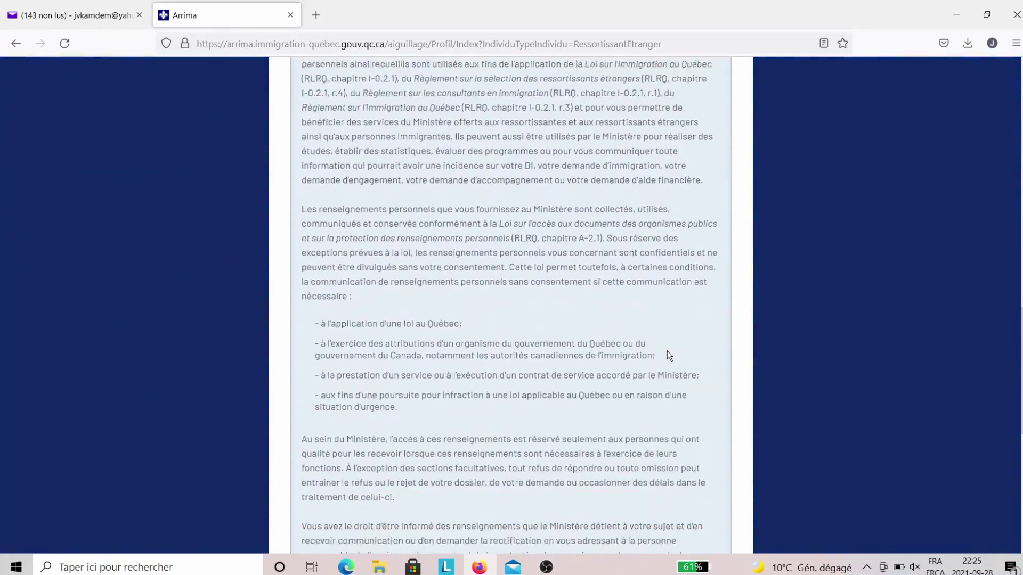
scroll(667, 351, "down", 4)
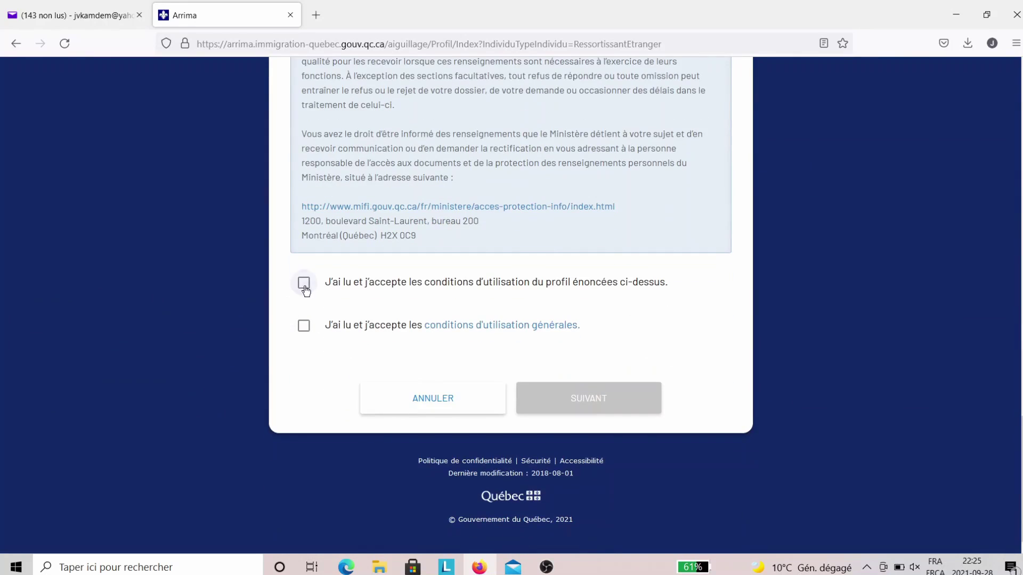
left_click(305, 286)
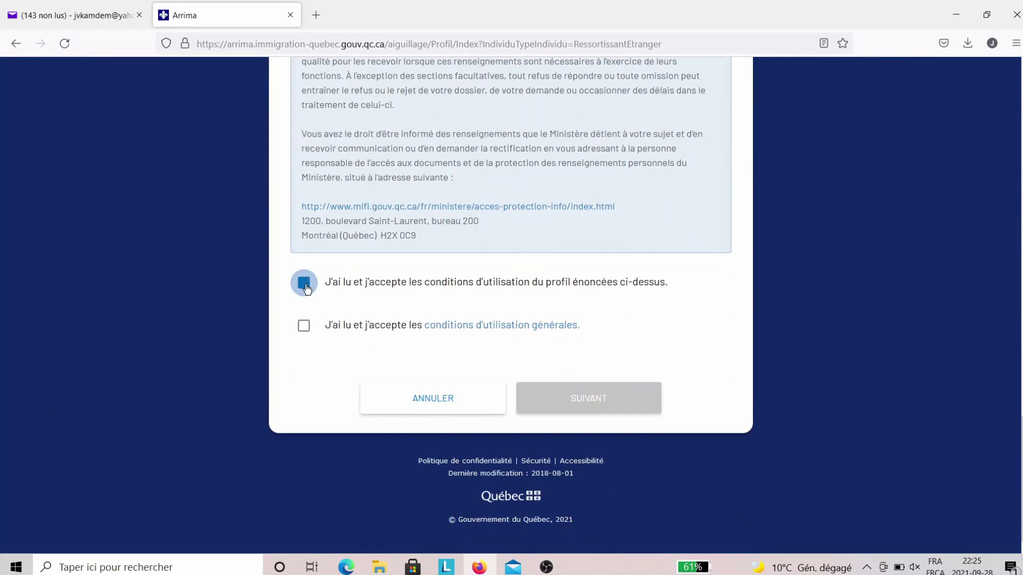
left_click(303, 329)
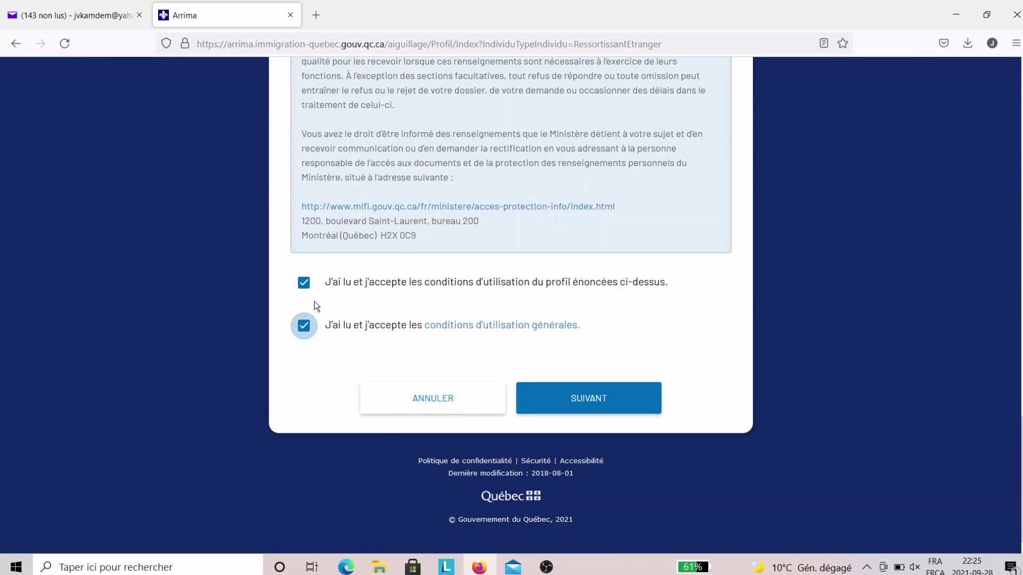
left_click(591, 409)
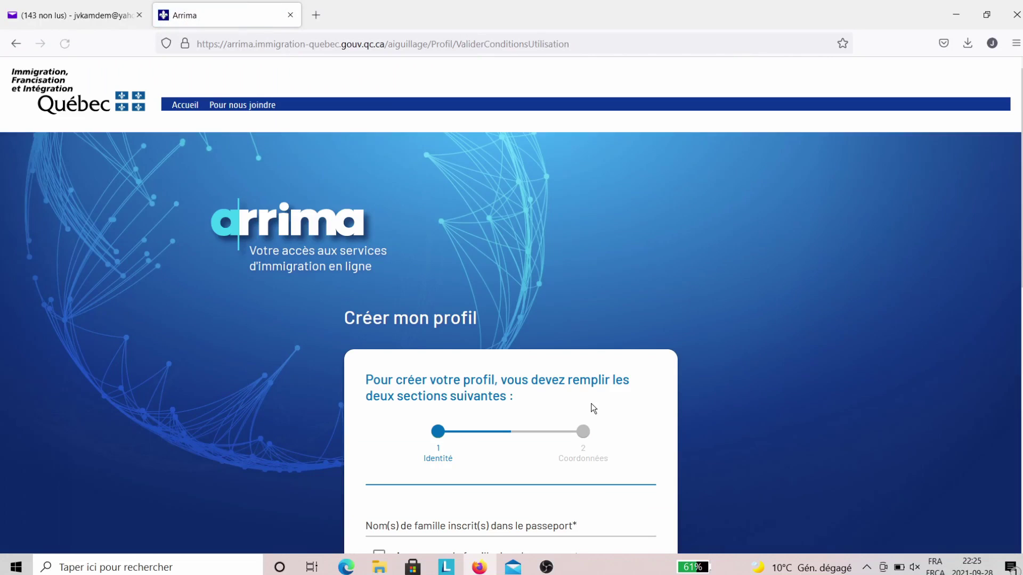
- Enter the applicant's passport family name and first name on the Identité step
scroll(677, 394, "down", 2)
scroll(678, 399, "down", 2)
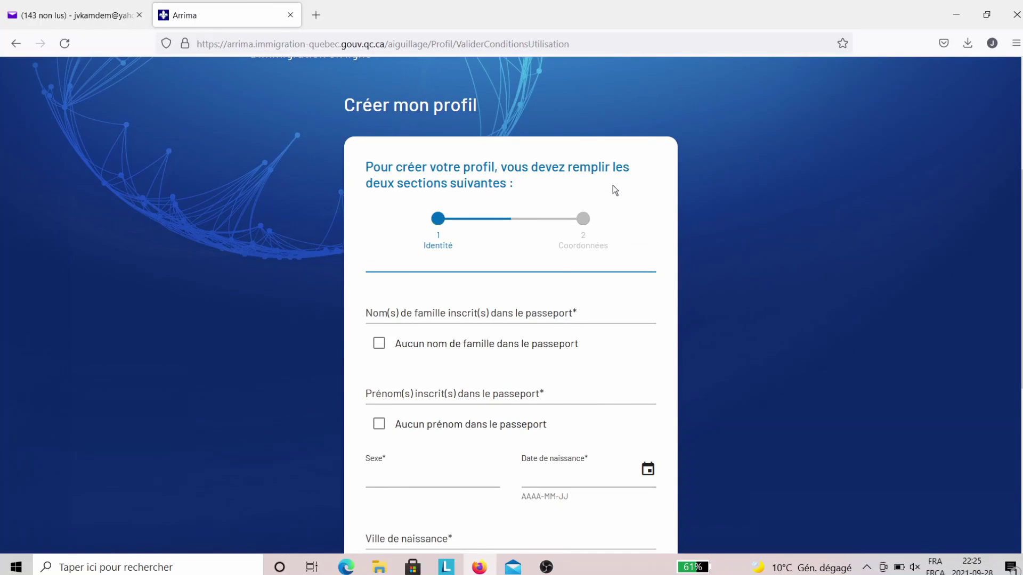
scroll(612, 190, "down", 1)
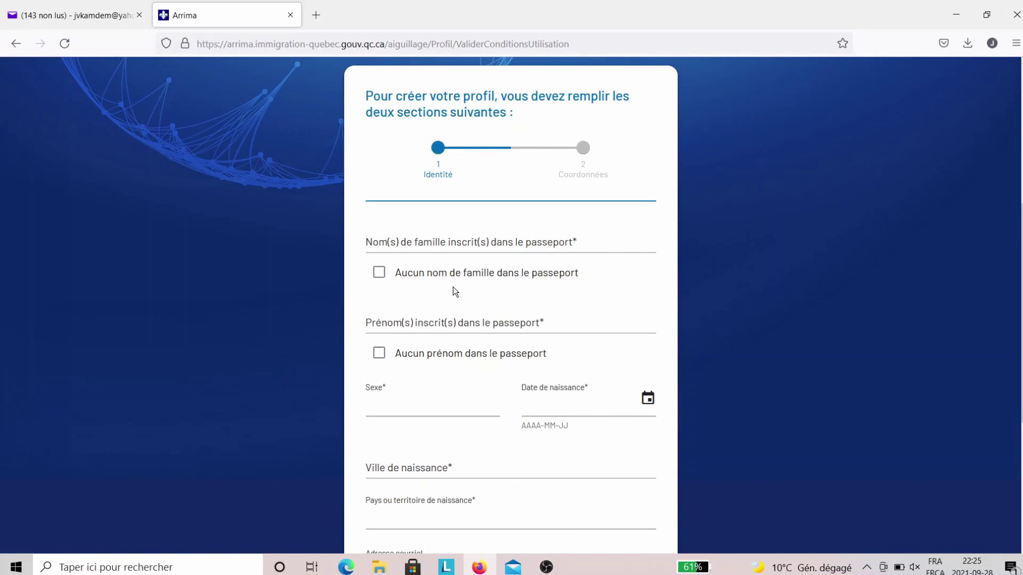
scroll(559, 297, "down", 2)
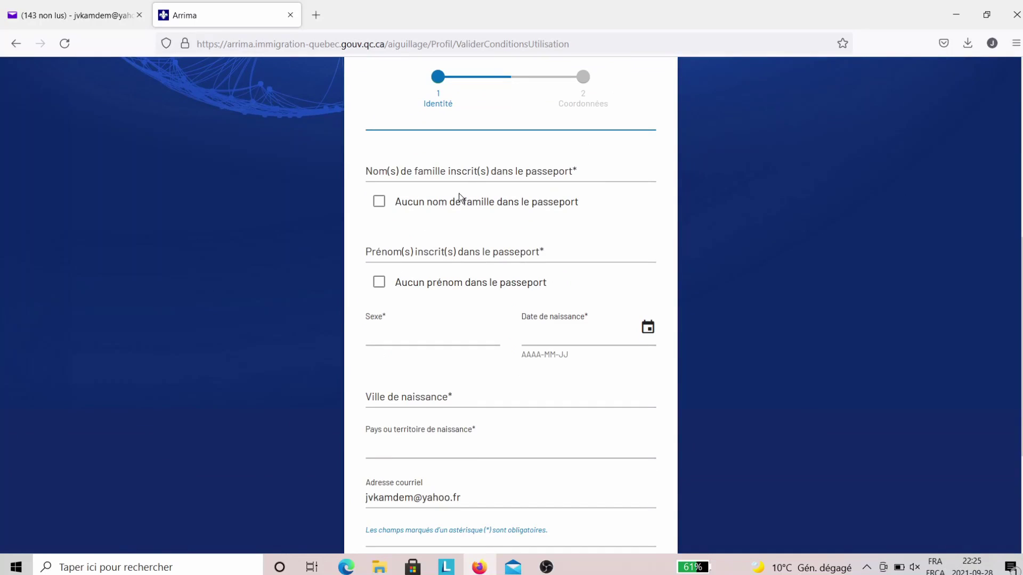
left_click(461, 171)
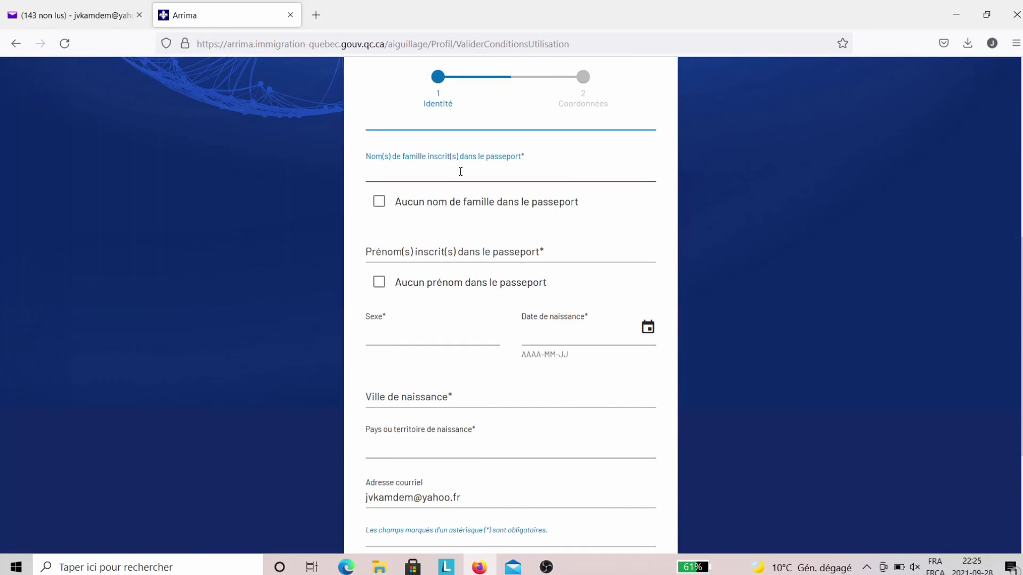
left_click(409, 260)
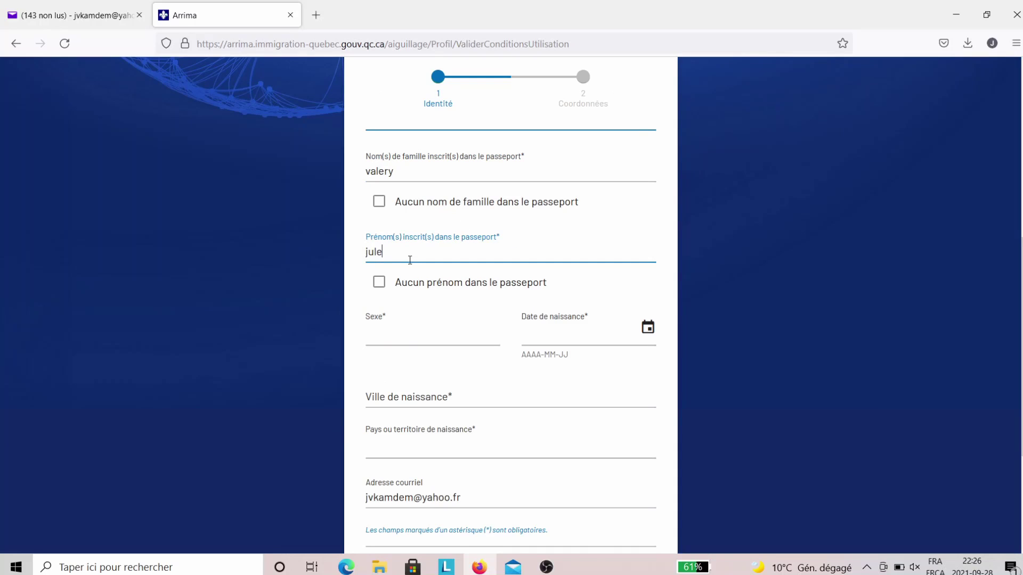
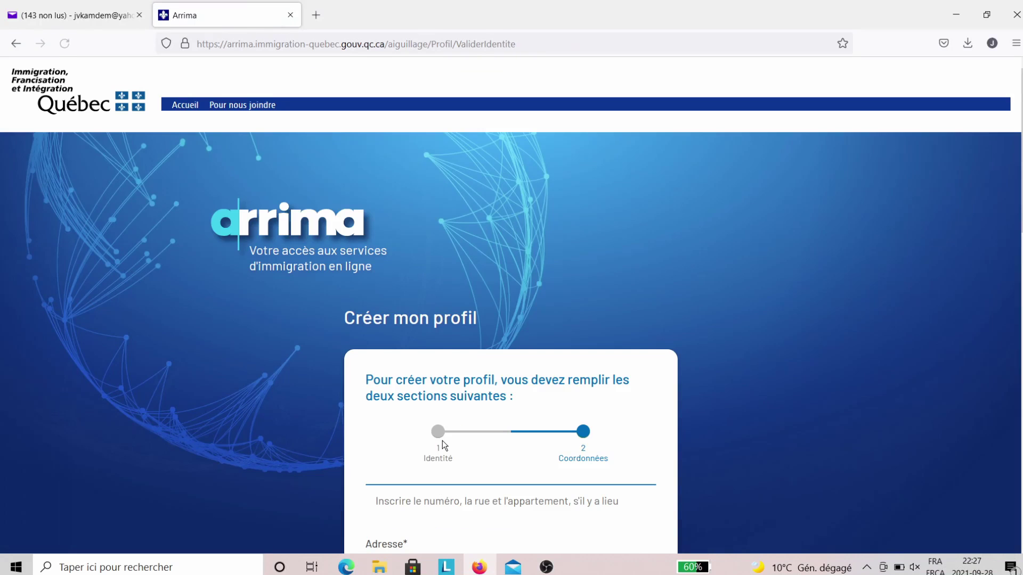
- Enter the street address and choose Cameroun as the country
scroll(442, 440, "down", 4)
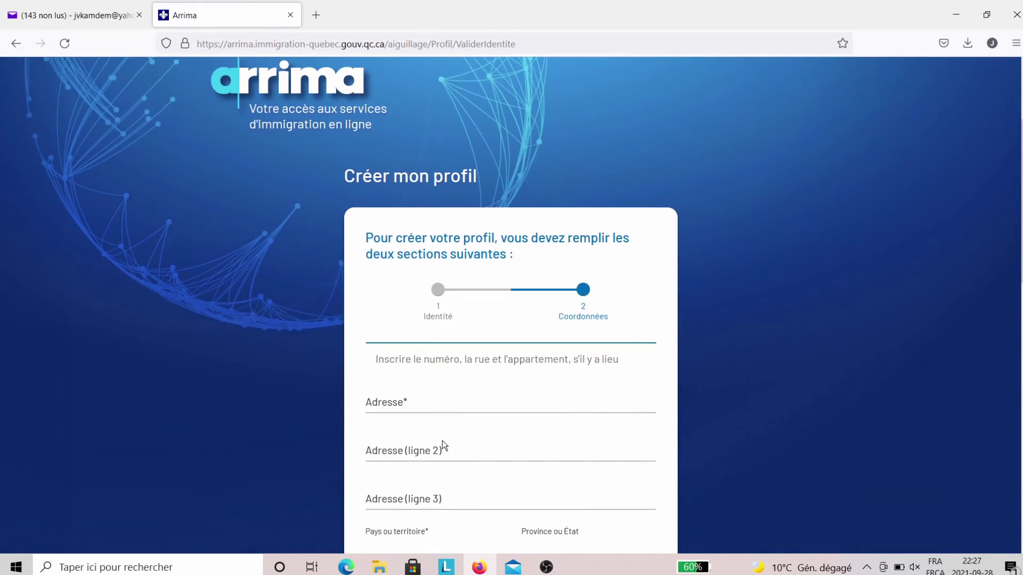
scroll(442, 440, "down", 3)
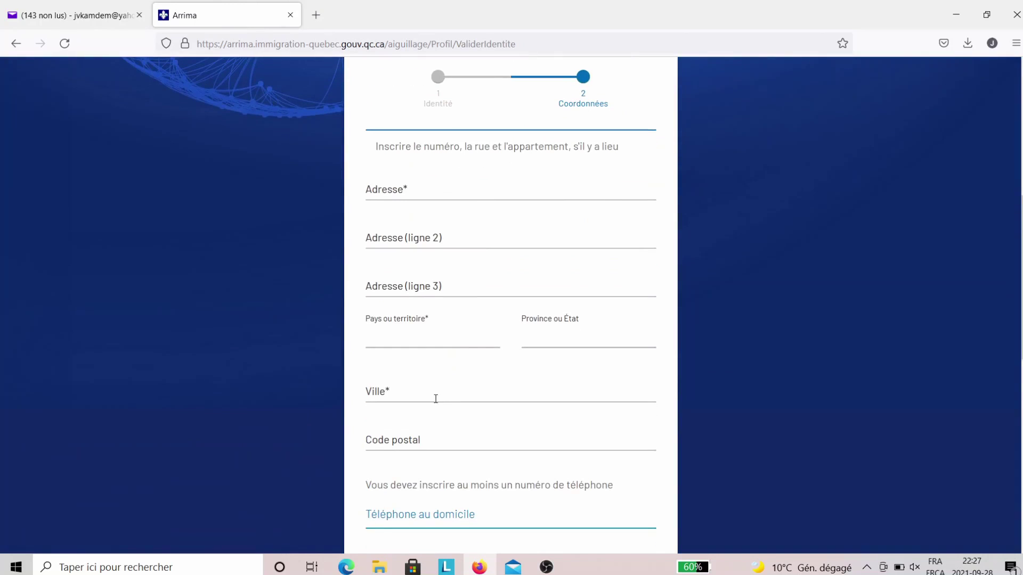
left_click(451, 197)
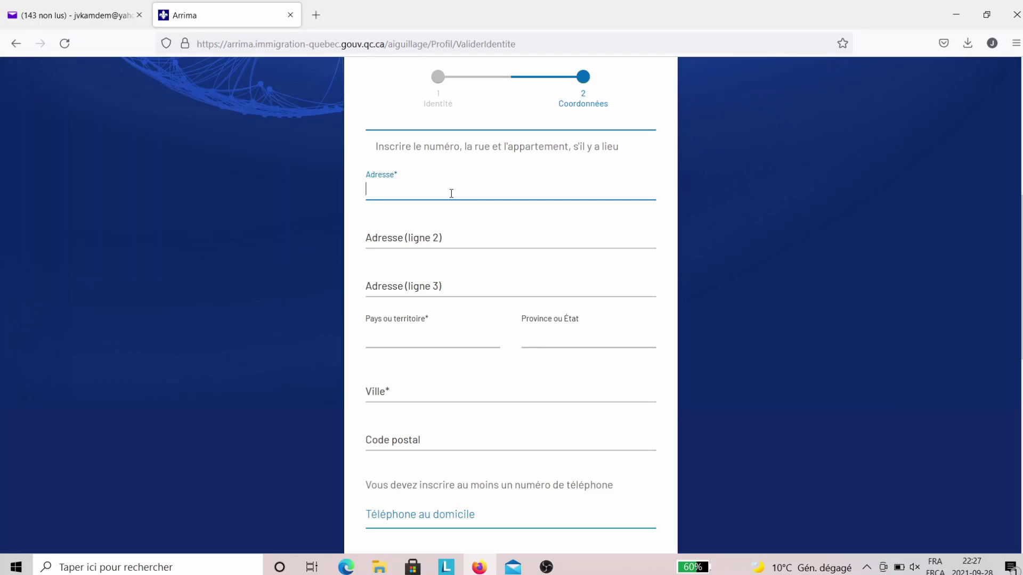
type("lieu-dit bonamoussadi")
left_click(438, 346)
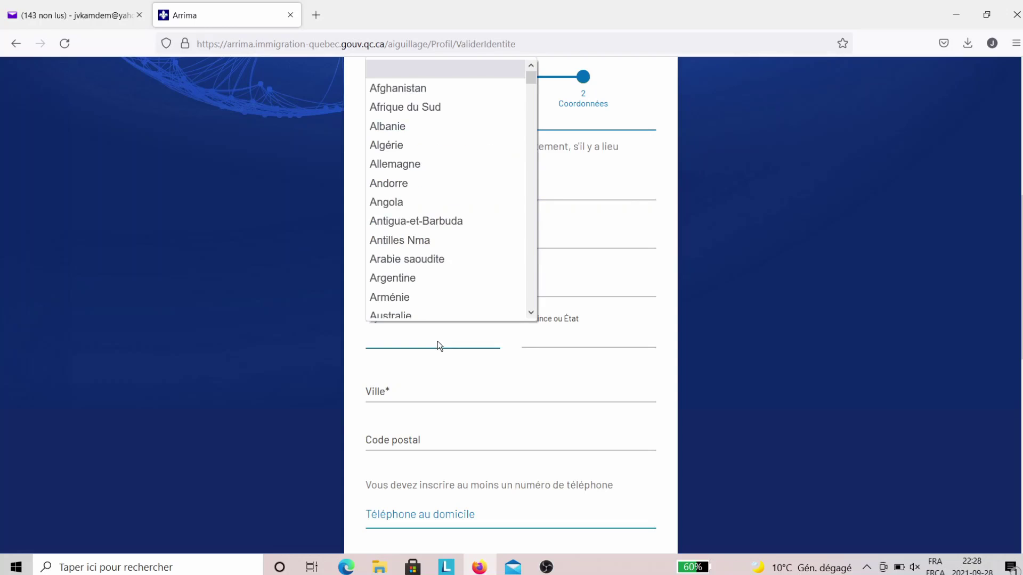
scroll(447, 295, "down", 2)
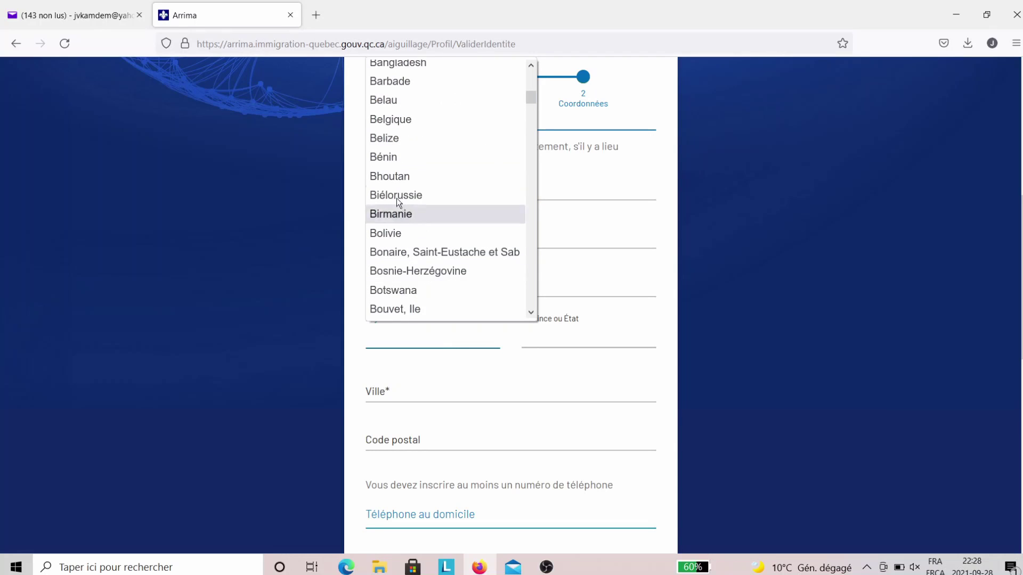
scroll(398, 210, "down", 2)
scroll(415, 287, "down", 2)
scroll(422, 287, "down", 2)
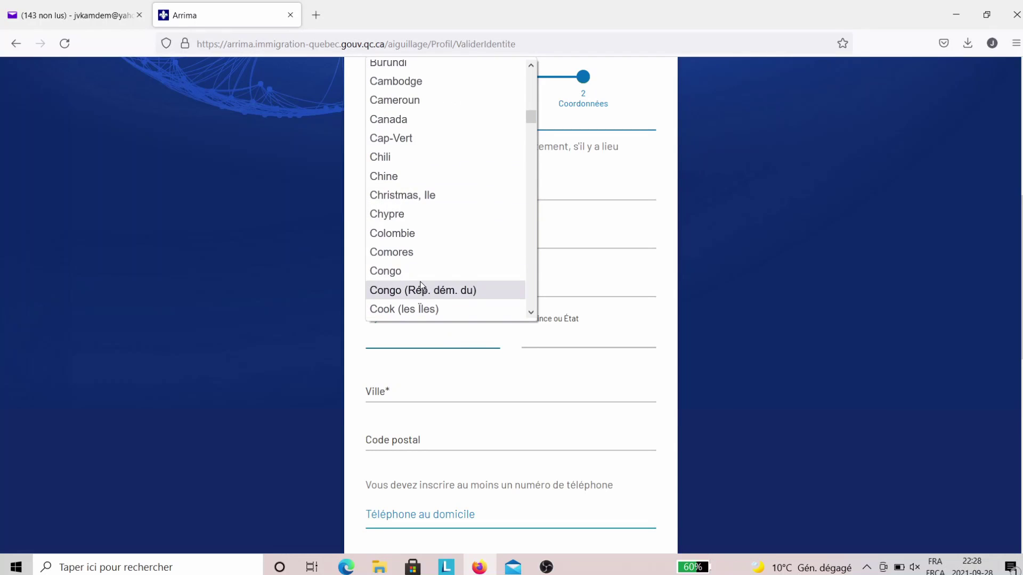
left_click(410, 101)
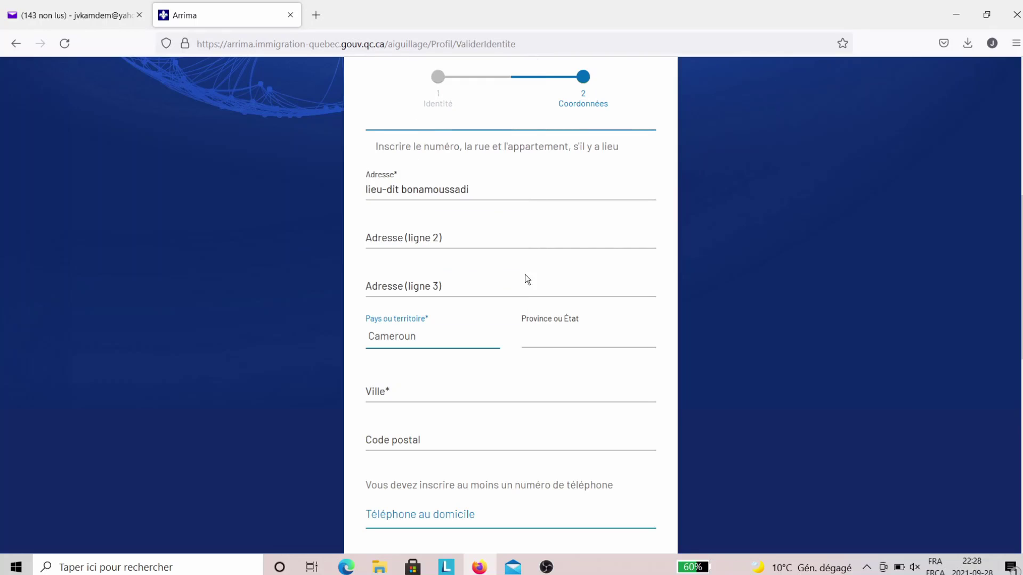
- Fill in the province and city, then move to the postal code field
left_click(556, 338)
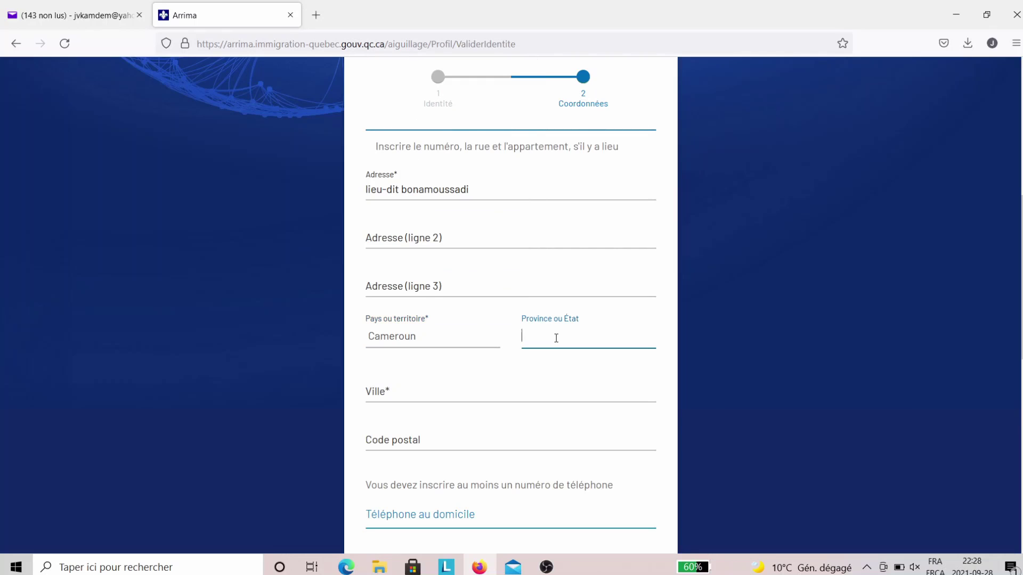
type("littor")
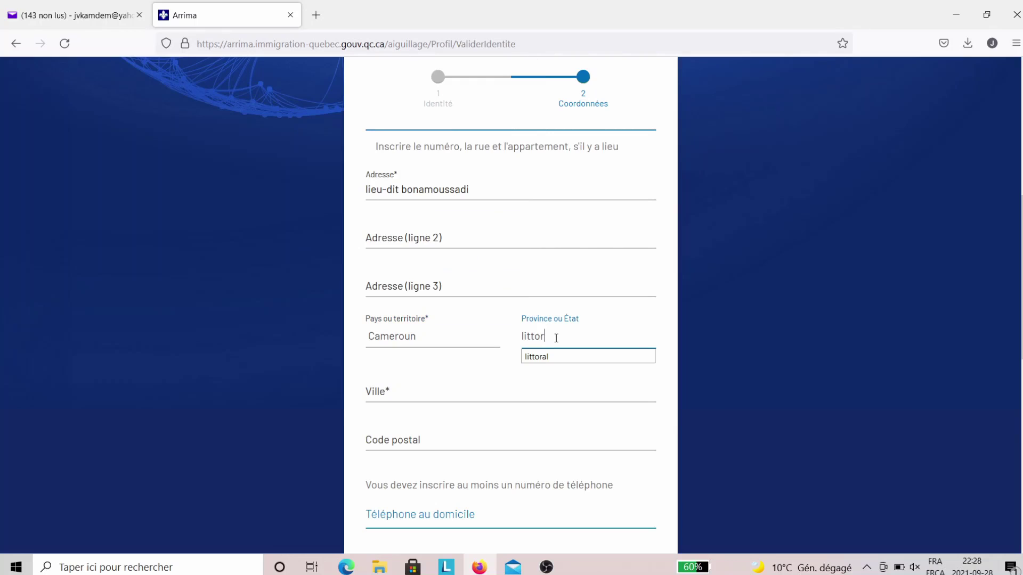
type("al")
left_click(413, 400)
type("douala")
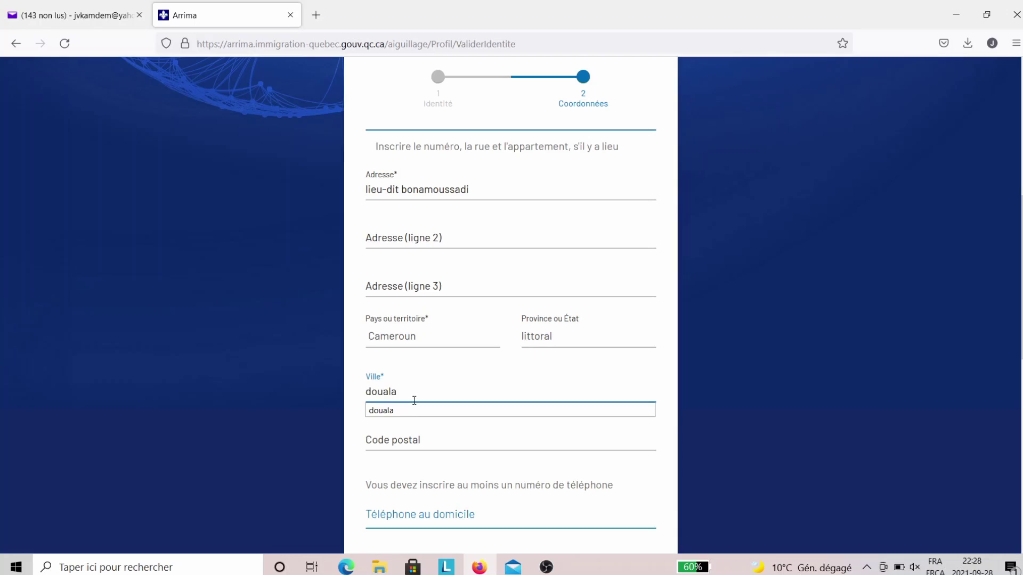
scroll(414, 399, "down", 3)
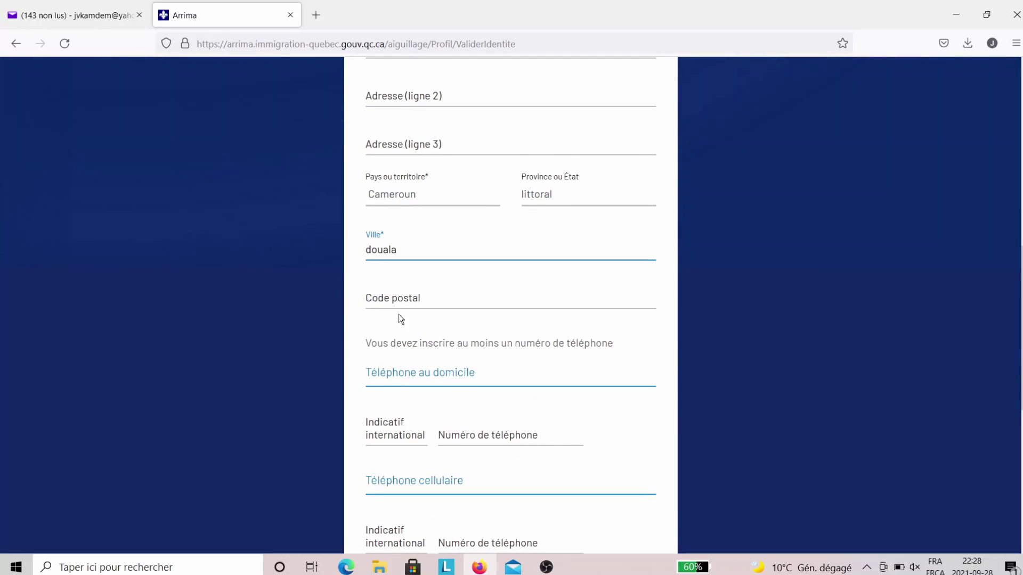
left_click(394, 297)
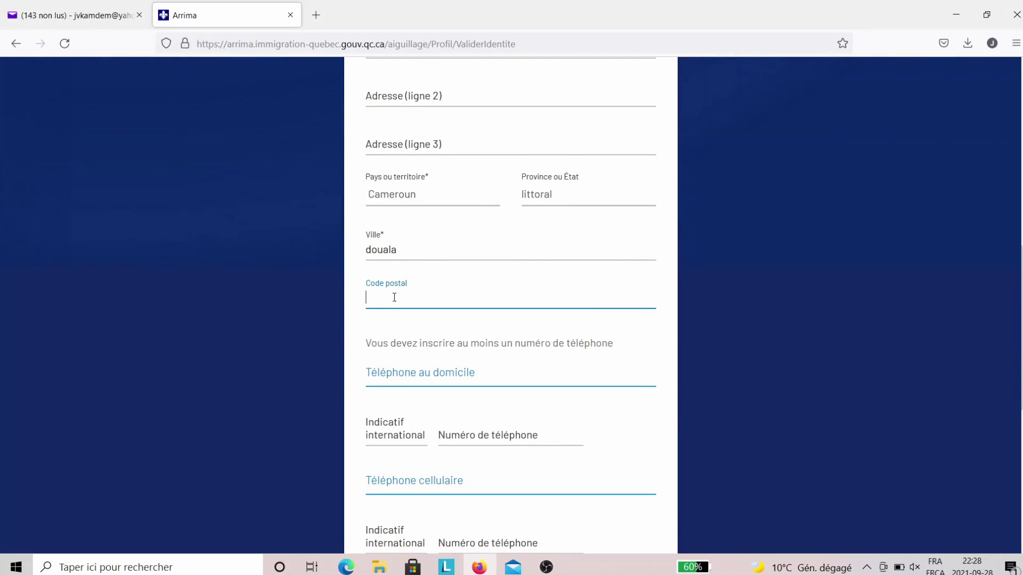
scroll(394, 297, "down", 1)
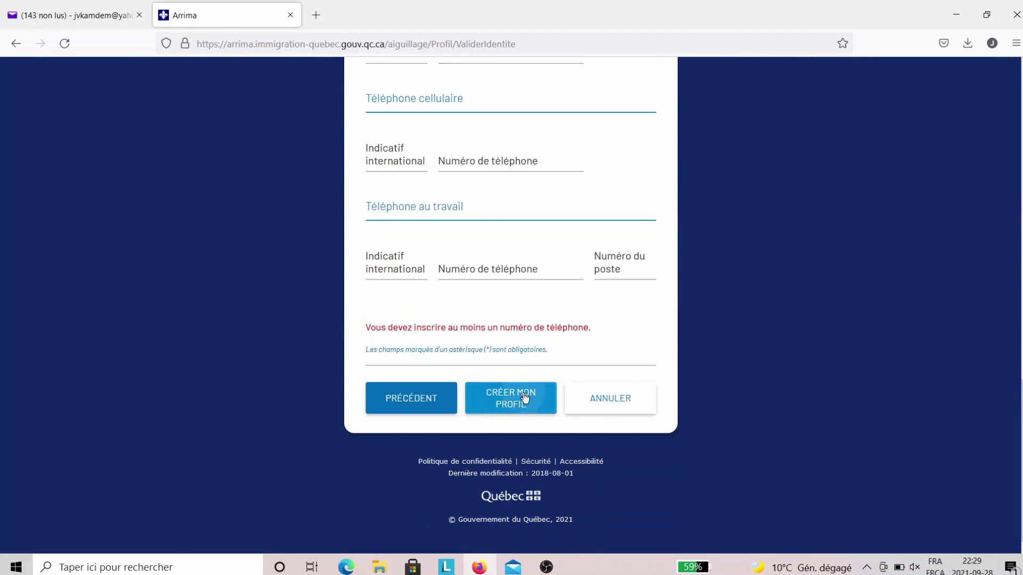
- Submit the form with CRÉER MON PROFIL to create the profile
left_click(524, 397)
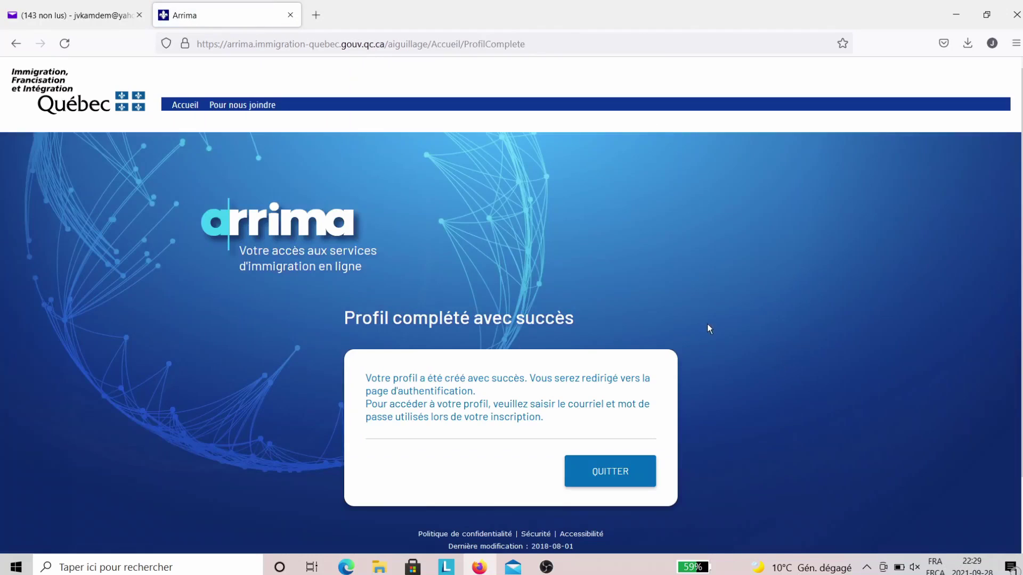
scroll(778, 416, "down", 2)
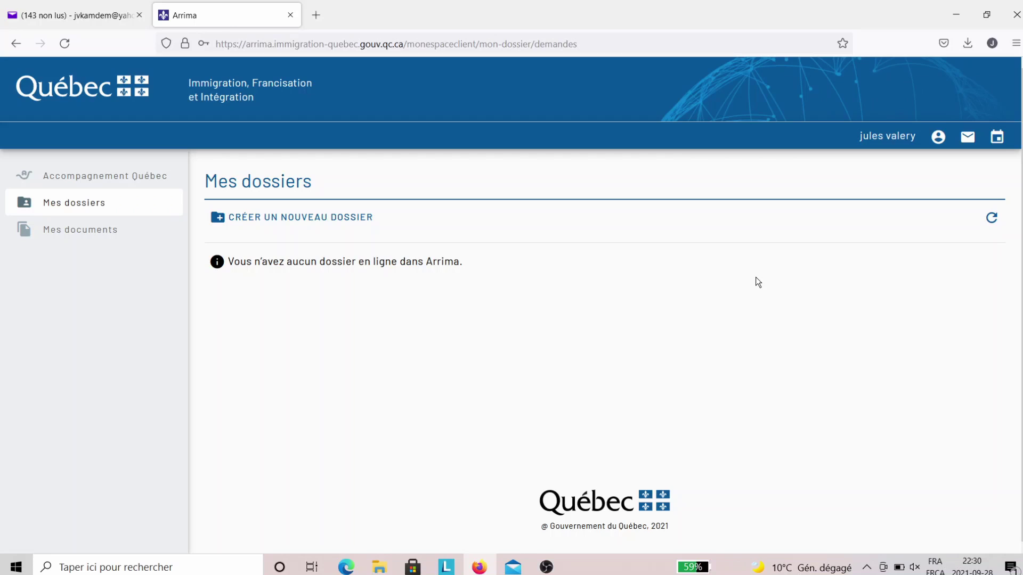
- Create a new dossier of type Déclaration d'intérêt
left_click(316, 222)
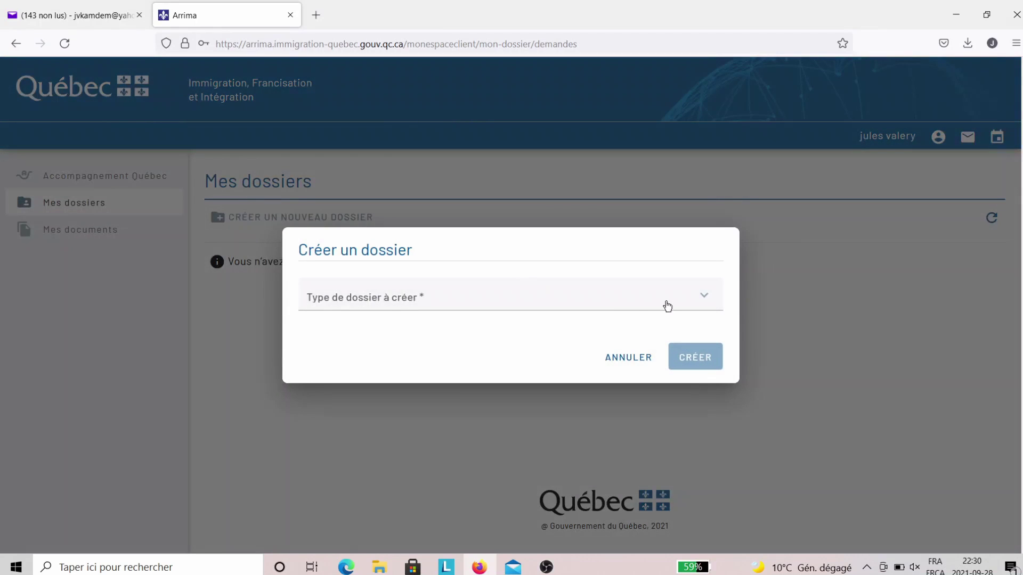
left_click(701, 300)
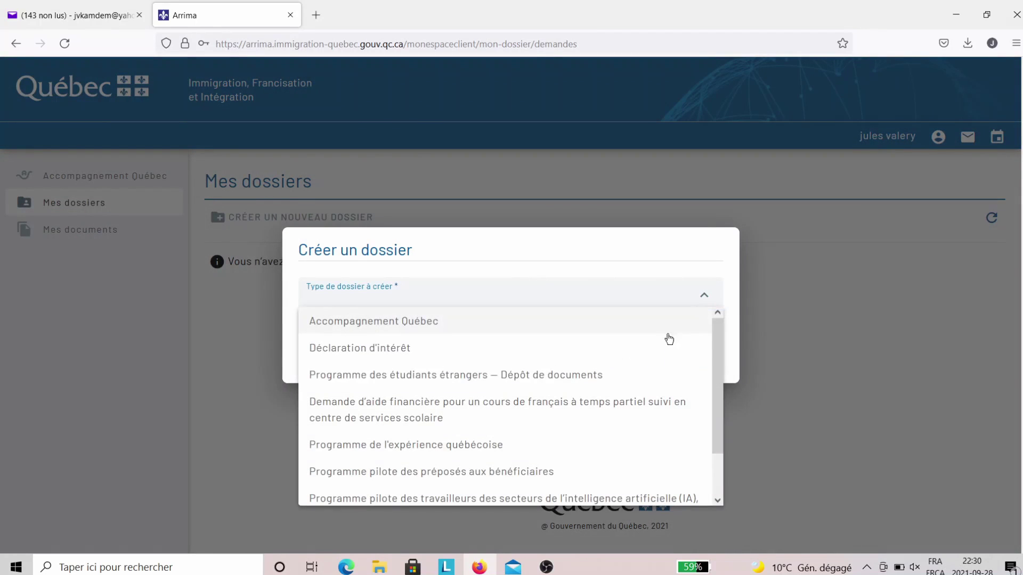
left_click(402, 354)
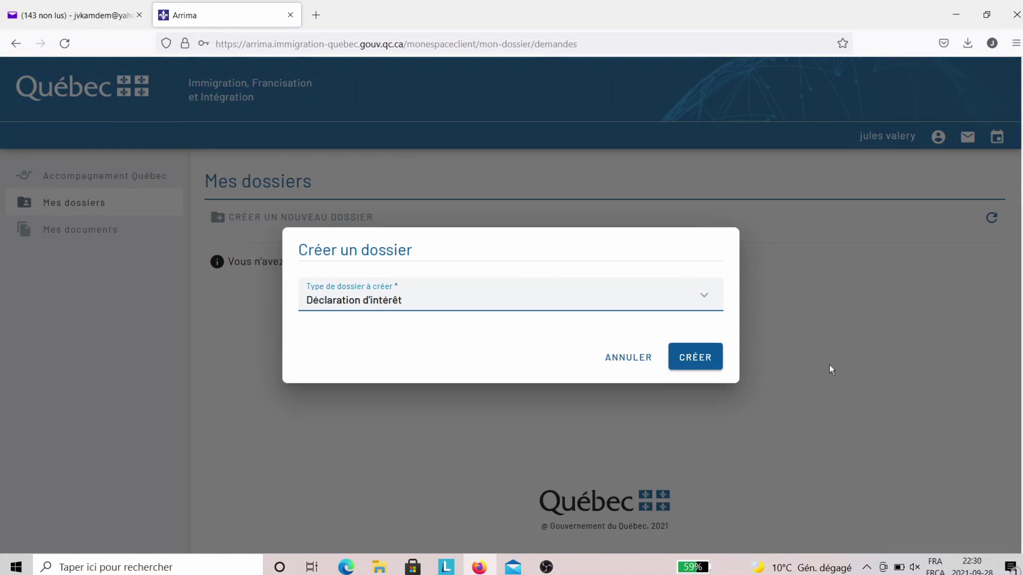
left_click(697, 358)
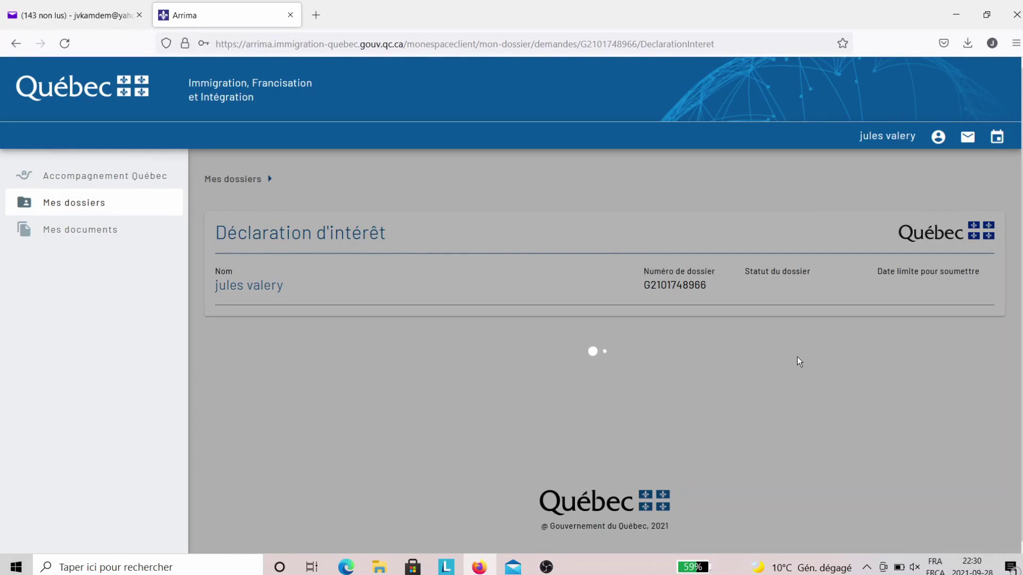
- Expand Renseignements personnels and review its pre-filled profile data
scroll(775, 386, "down", 1)
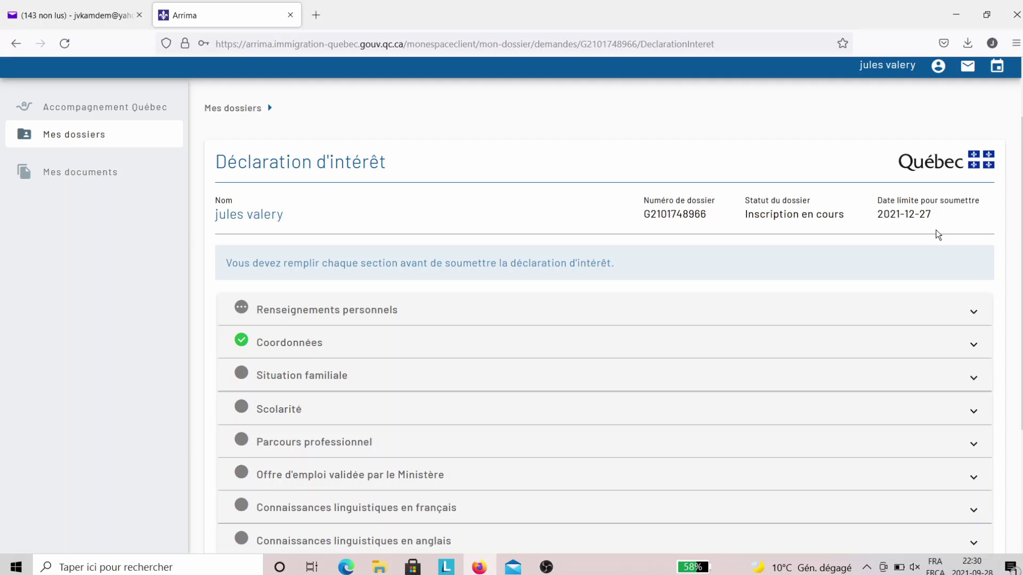
scroll(938, 234, "down", 3)
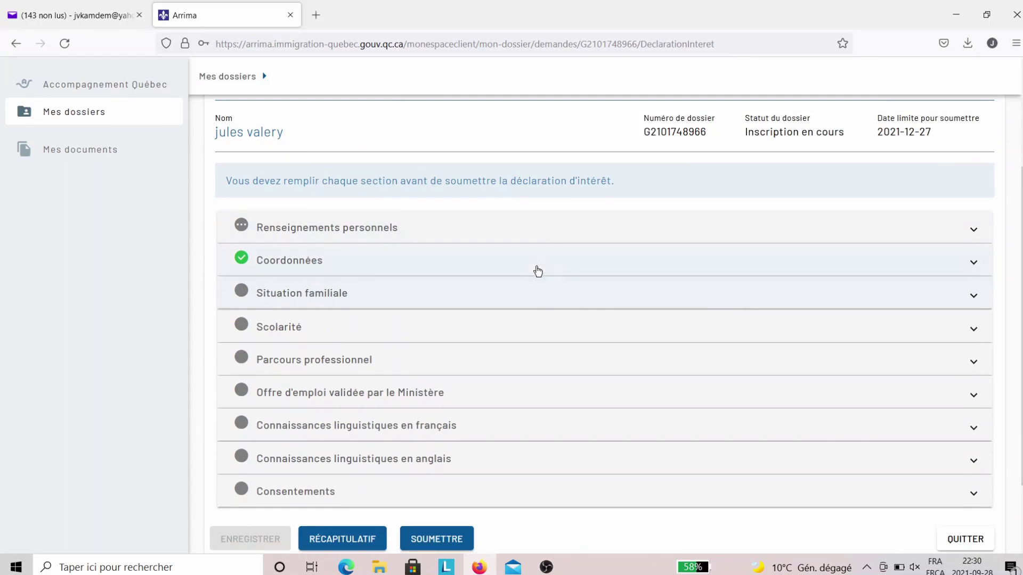
left_click(974, 232)
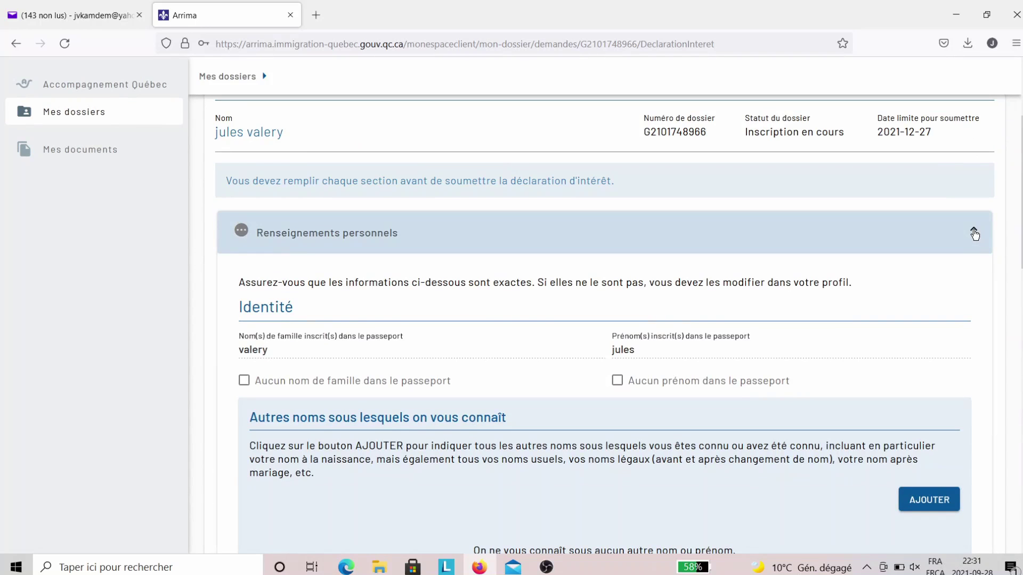
scroll(946, 271, "down", 5)
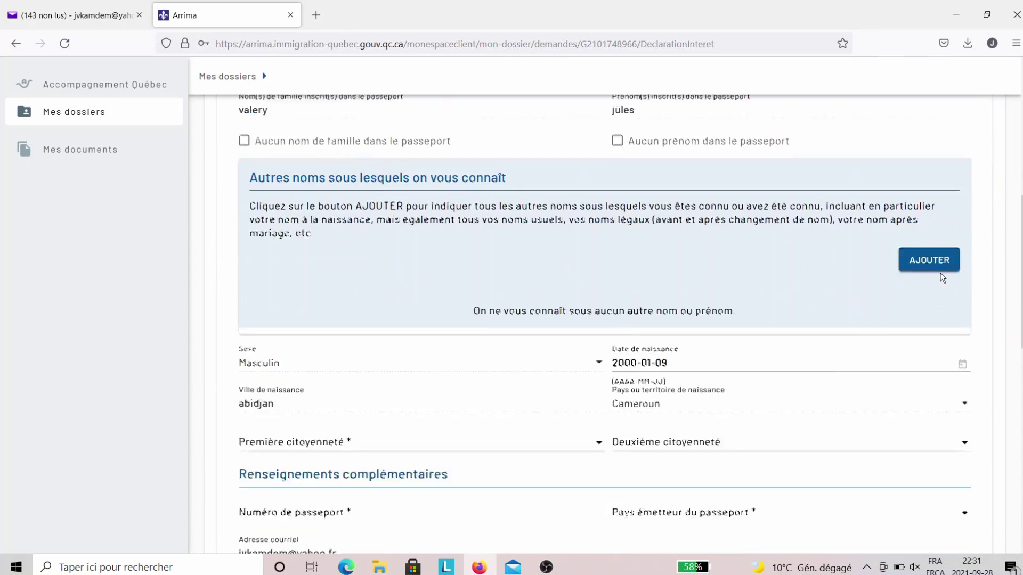
scroll(942, 277, "down", 4)
scroll(940, 276, "down", 4)
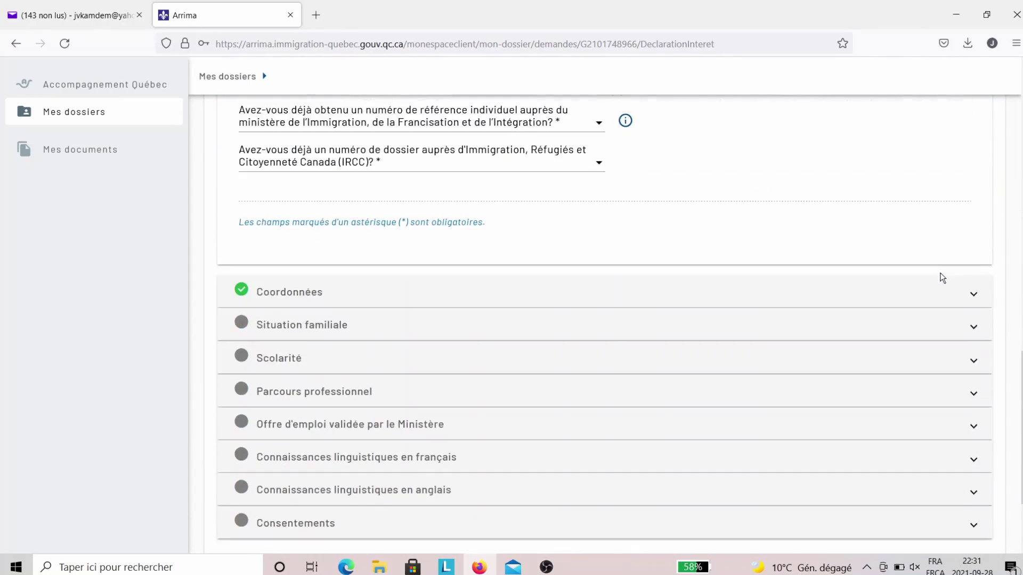
scroll(852, 317, "down", 1)
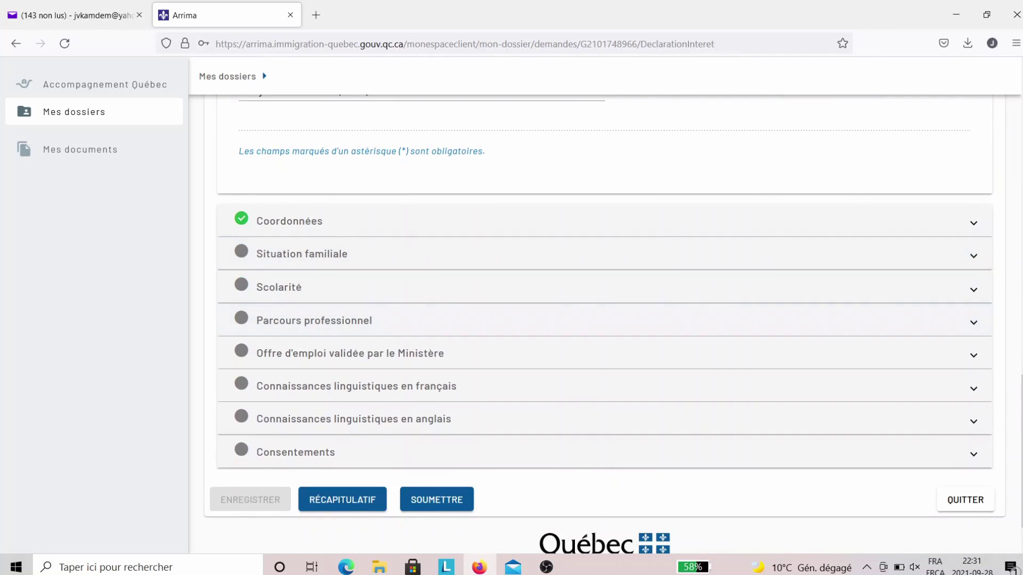
- Expand the Situation familiale section and look through it
left_click(974, 257)
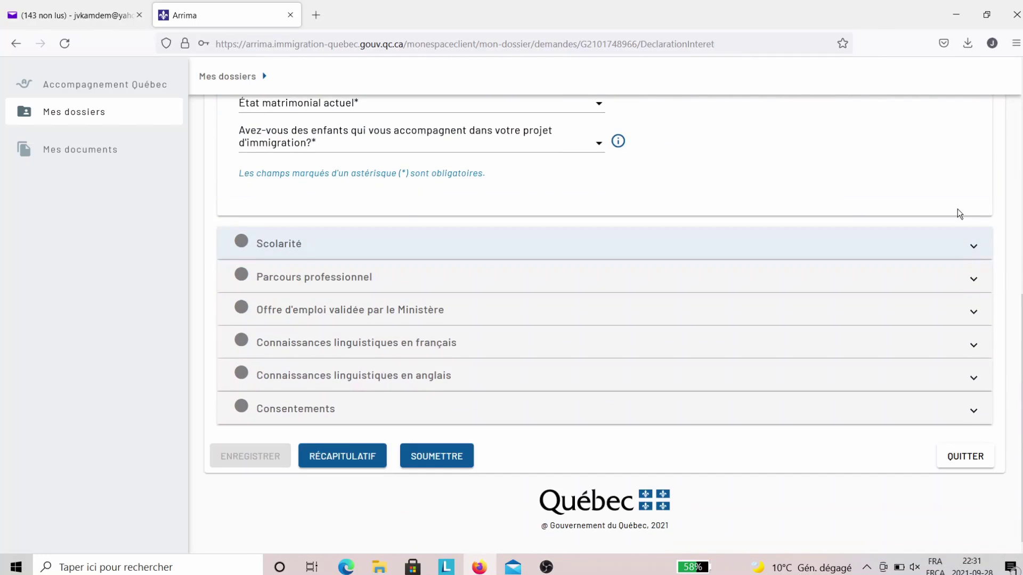
scroll(959, 211, "up", 4)
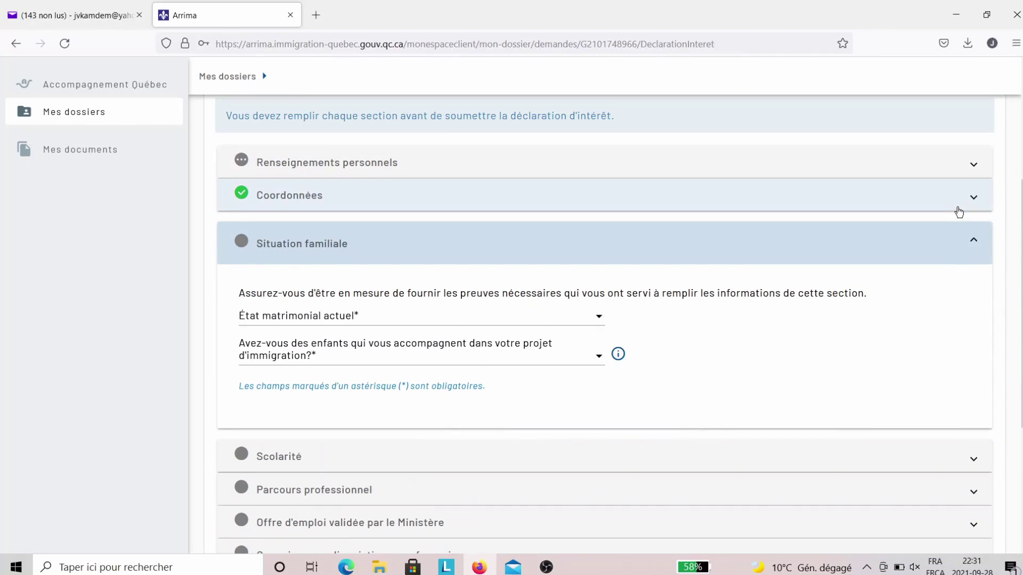
scroll(959, 212, "down", 1)
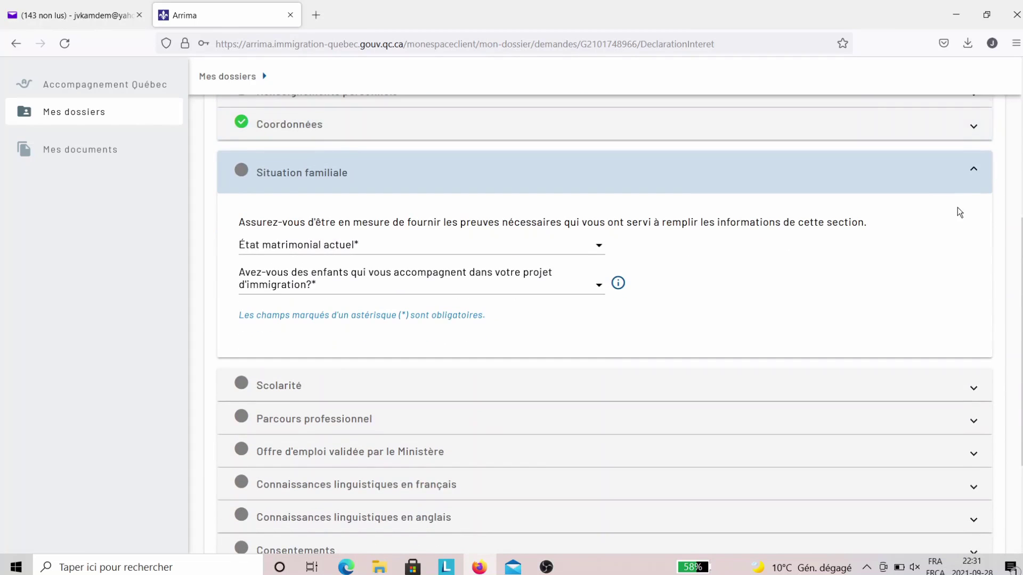
scroll(960, 213, "down", 2)
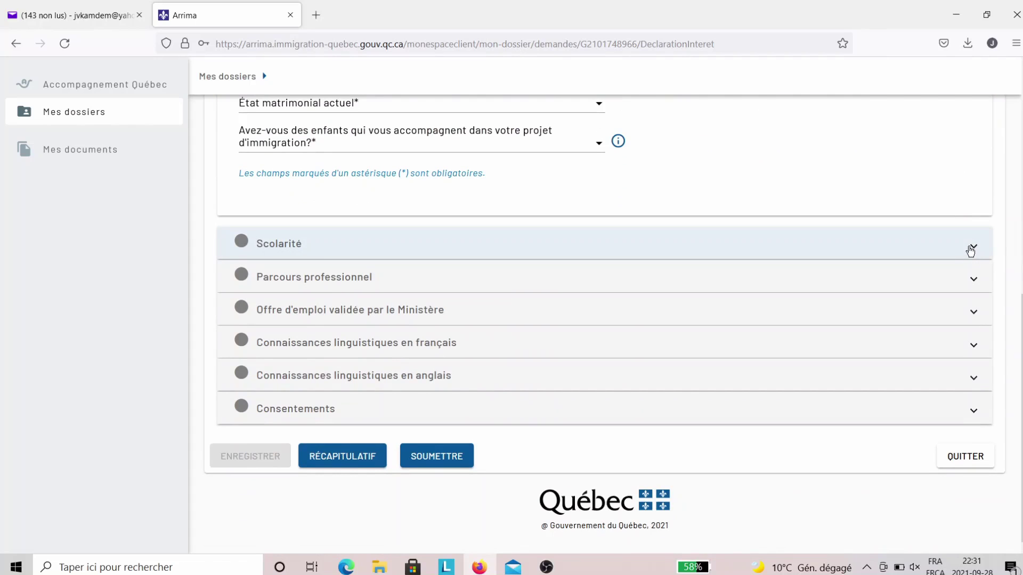
- Expand Scolarité and view the diploma question's choices without picking one
left_click(970, 249)
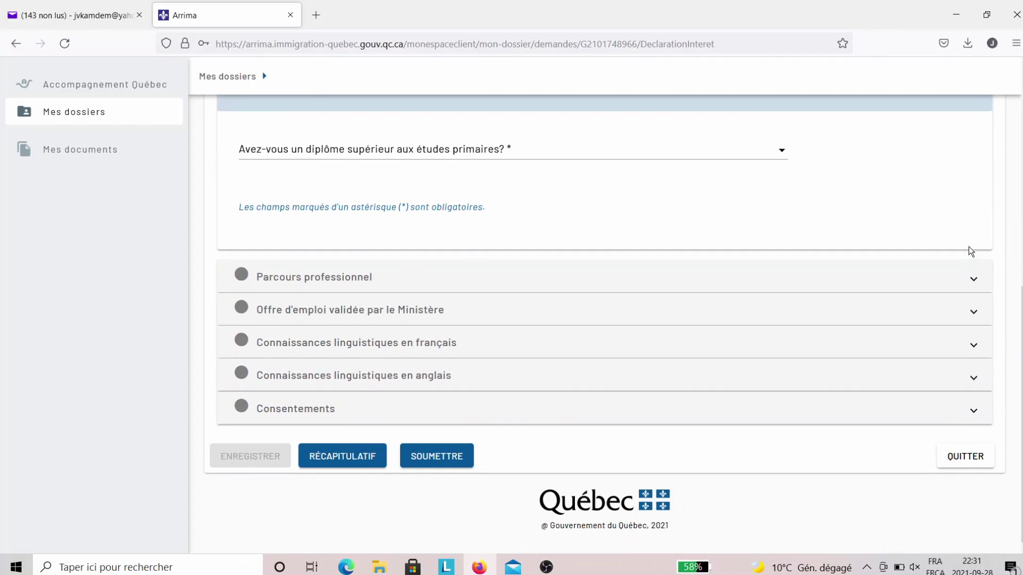
scroll(949, 222, "up", 2)
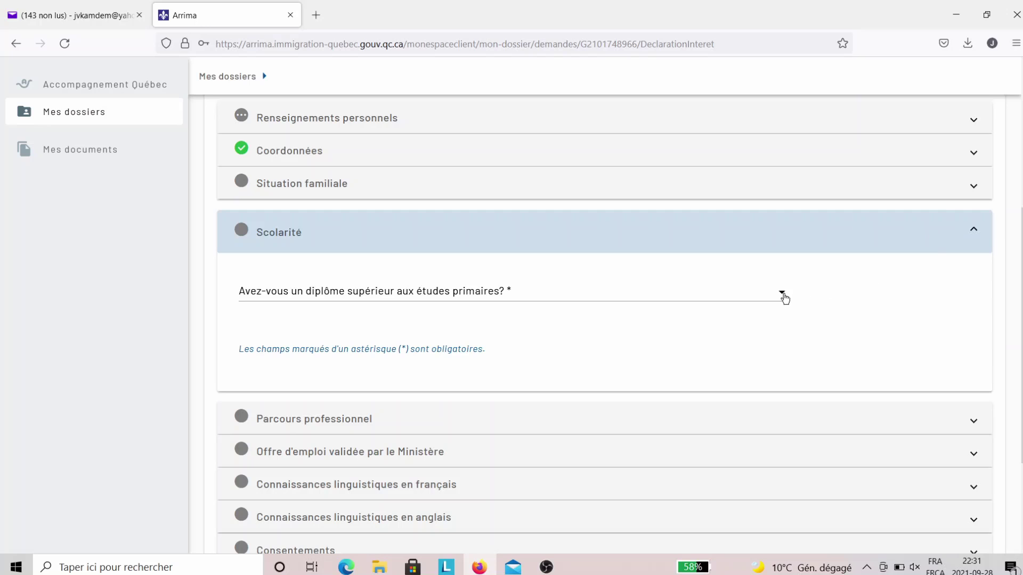
left_click(783, 295)
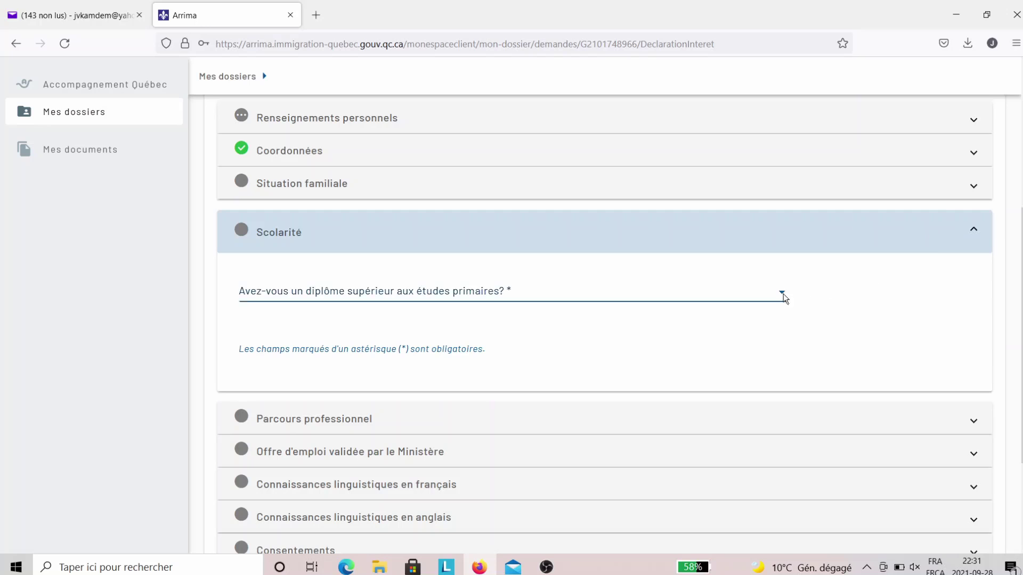
left_click(929, 336)
scroll(933, 338, "down", 1)
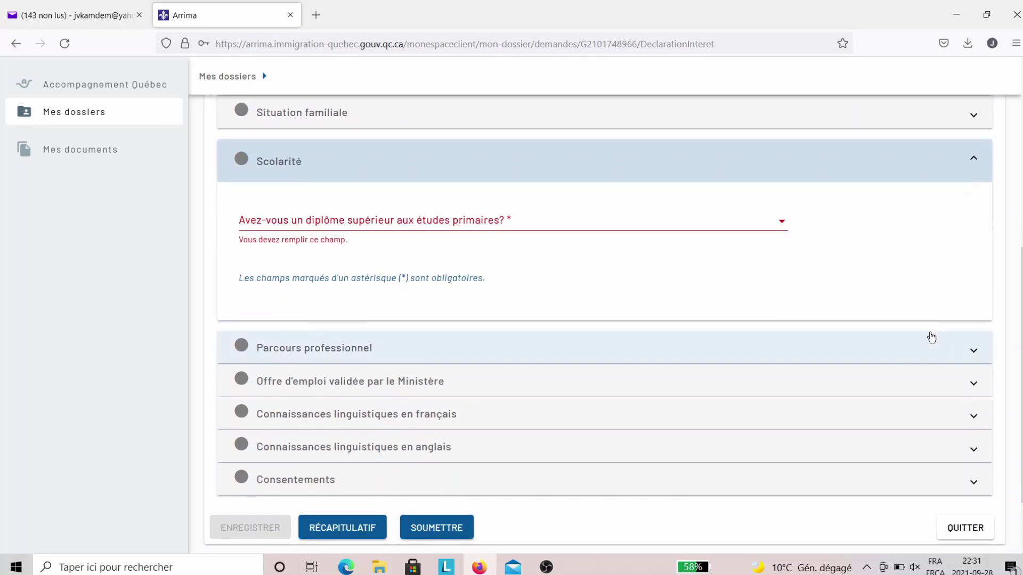
scroll(778, 265, "down", 1)
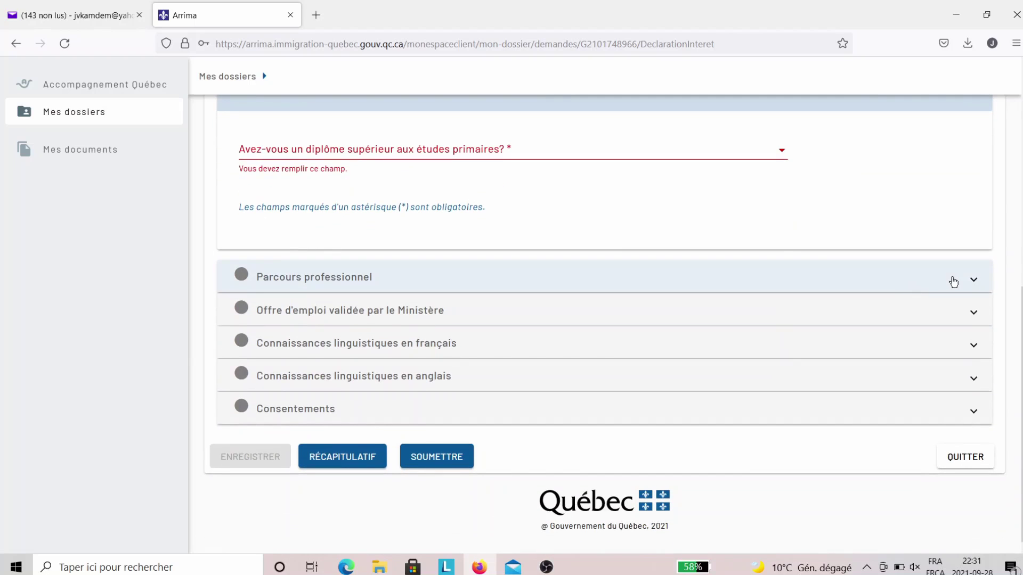
- Answer Non to the Offre d'emploi validée par le Ministère question
left_click(954, 283)
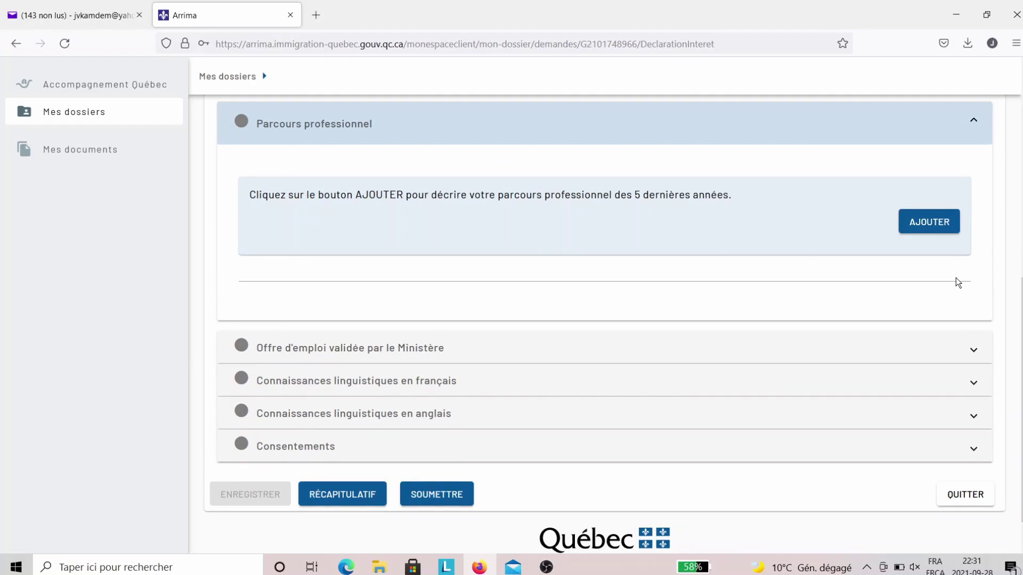
scroll(957, 282, "down", 1)
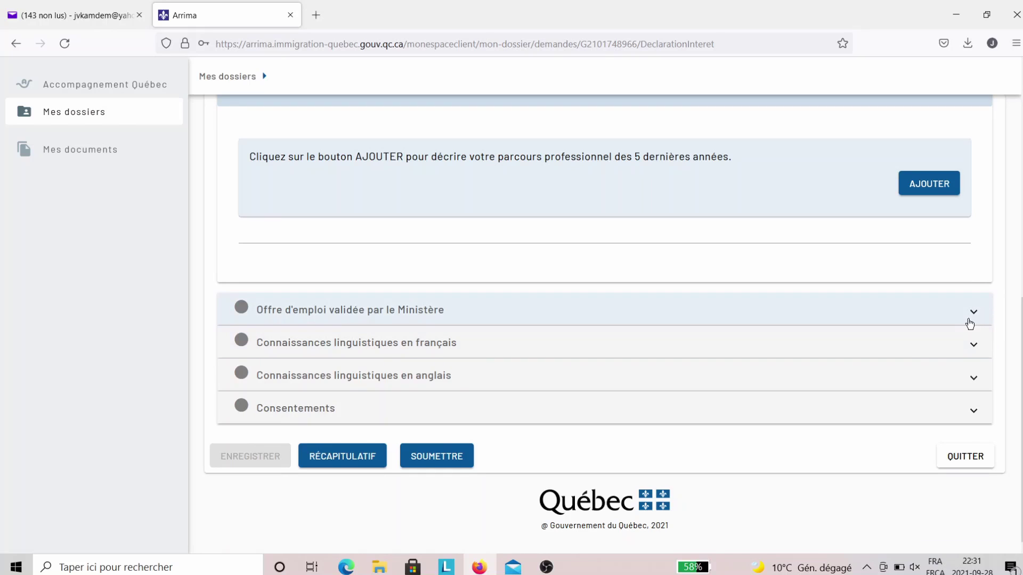
left_click(968, 323)
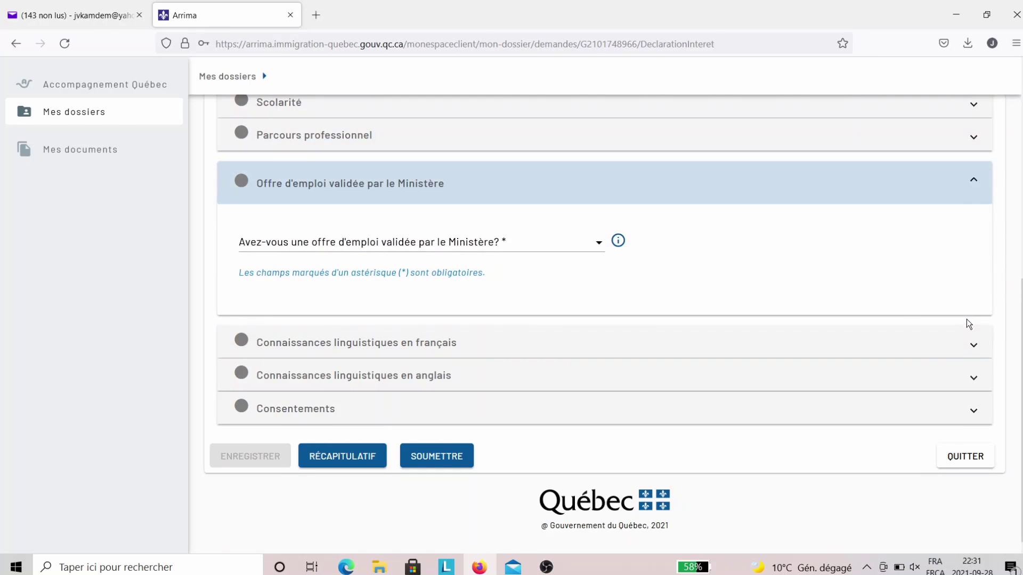
left_click(600, 245)
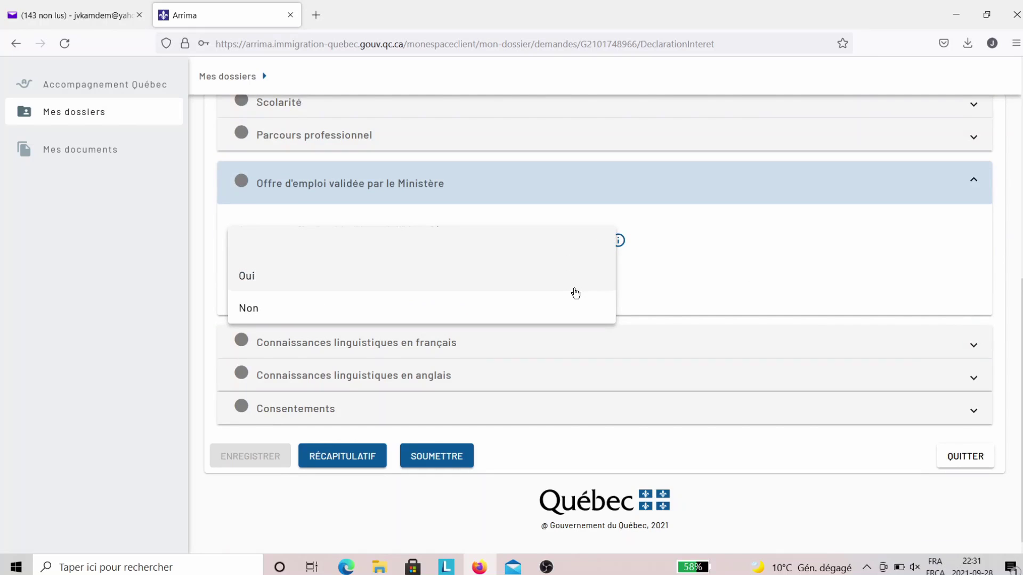
left_click(569, 298)
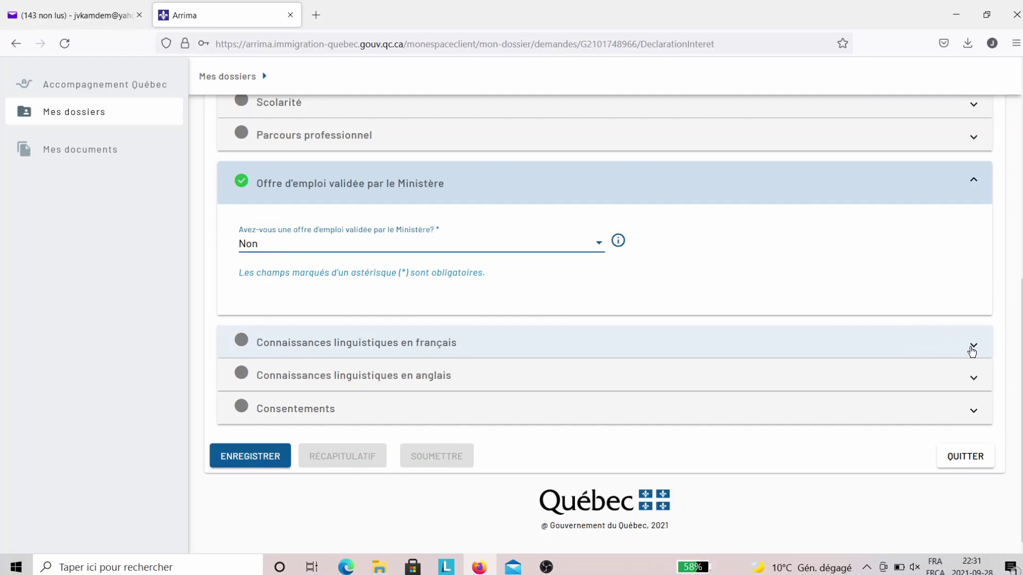
- Answer Oui to the Connaissances linguistiques en français question
left_click(972, 349)
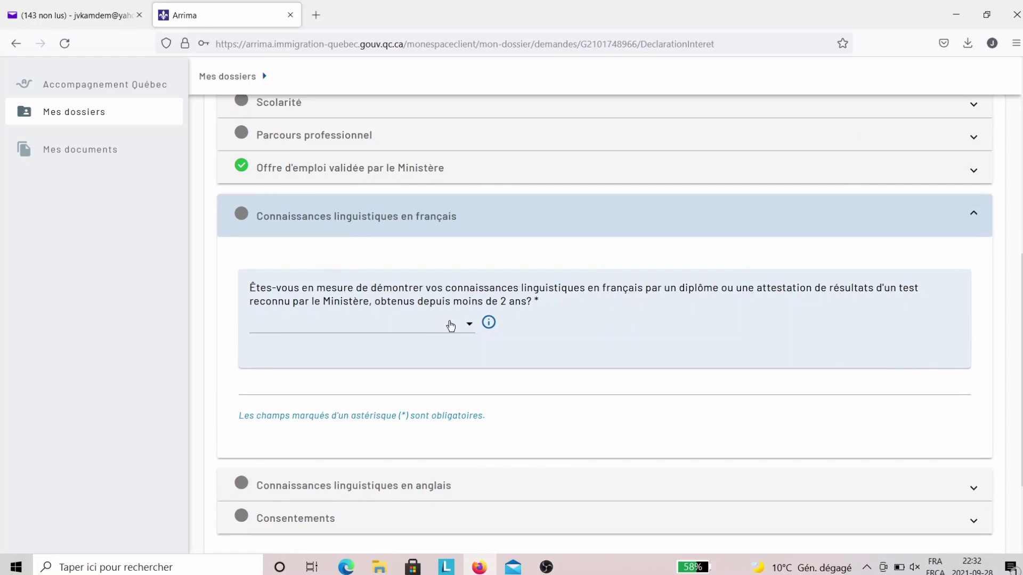
left_click(471, 334)
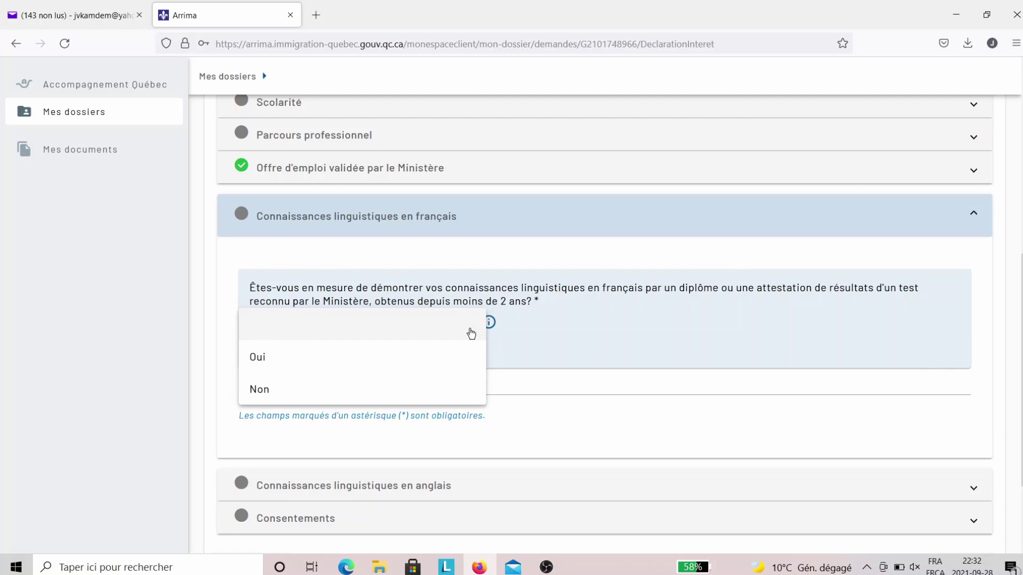
left_click(450, 356)
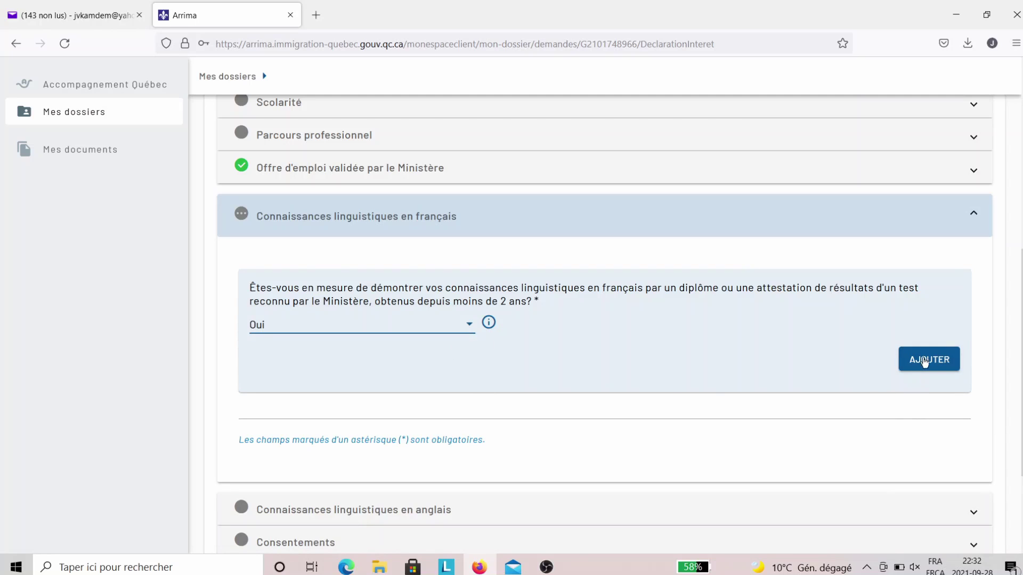
- Add French test results and confirm them empty, so every level and score is flagged required
scroll(873, 397, "down", 2)
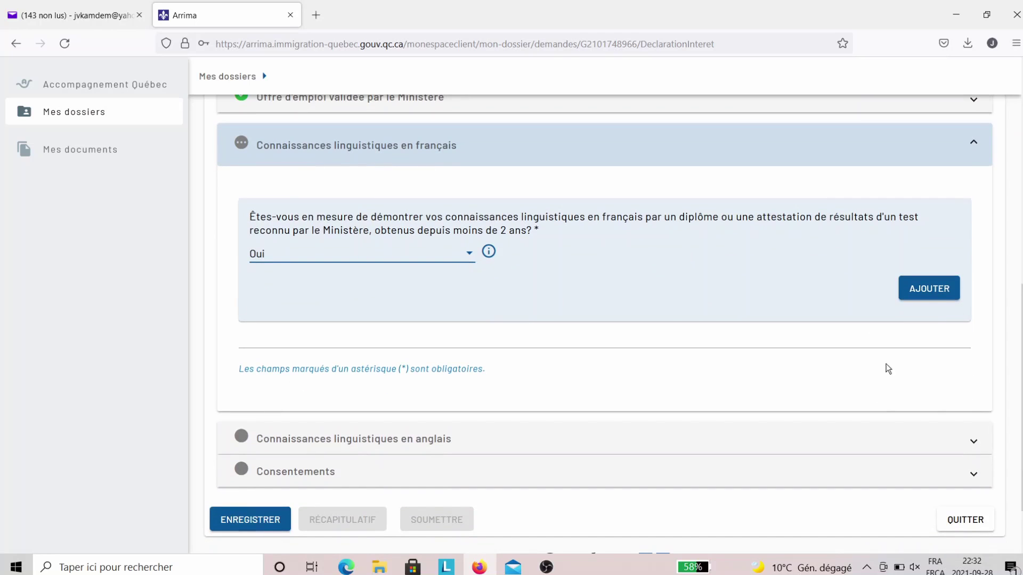
left_click(933, 294)
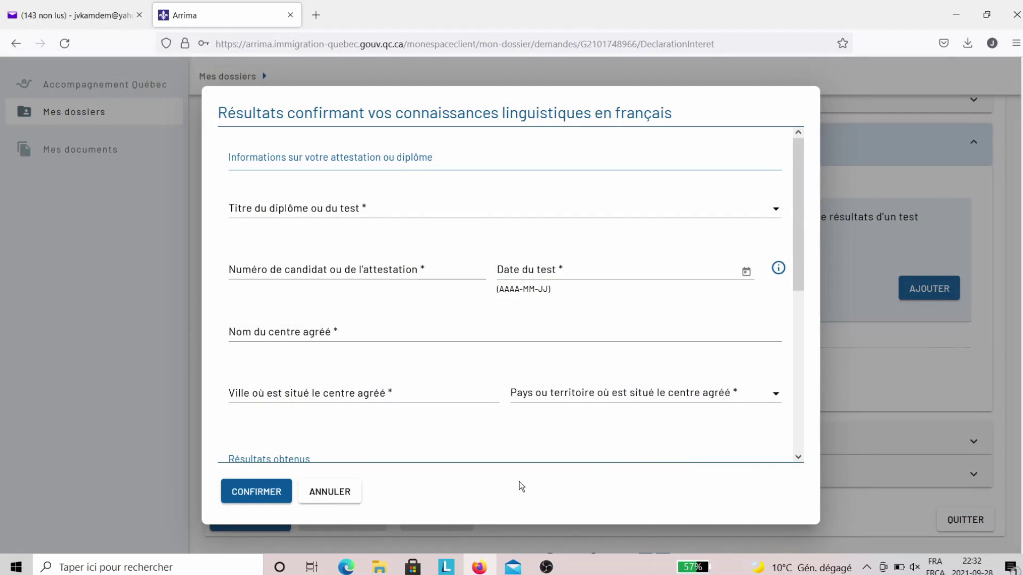
left_click_drag(797, 272, 815, 433)
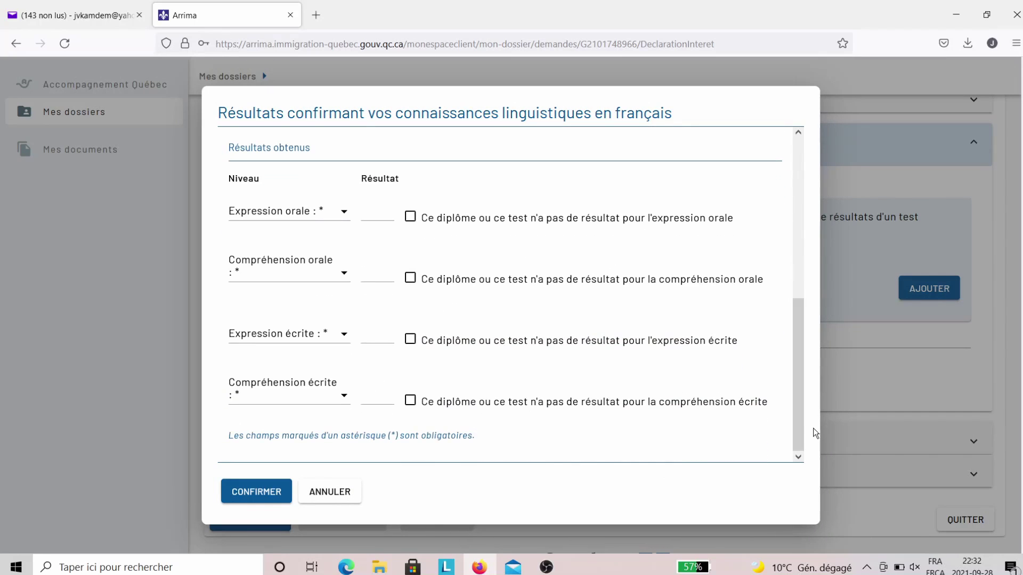
left_click(344, 212)
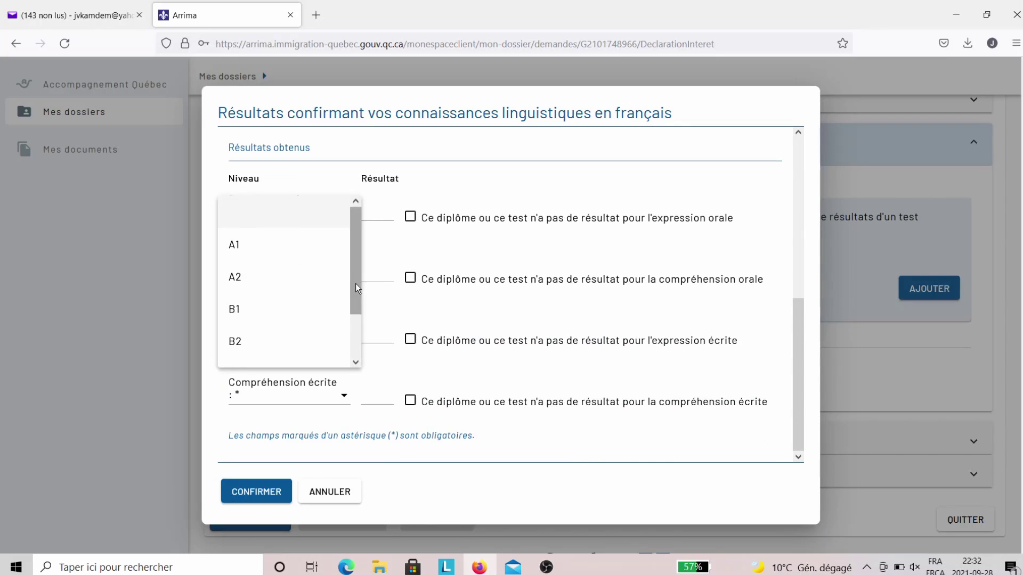
left_click_drag(354, 290, 366, 341)
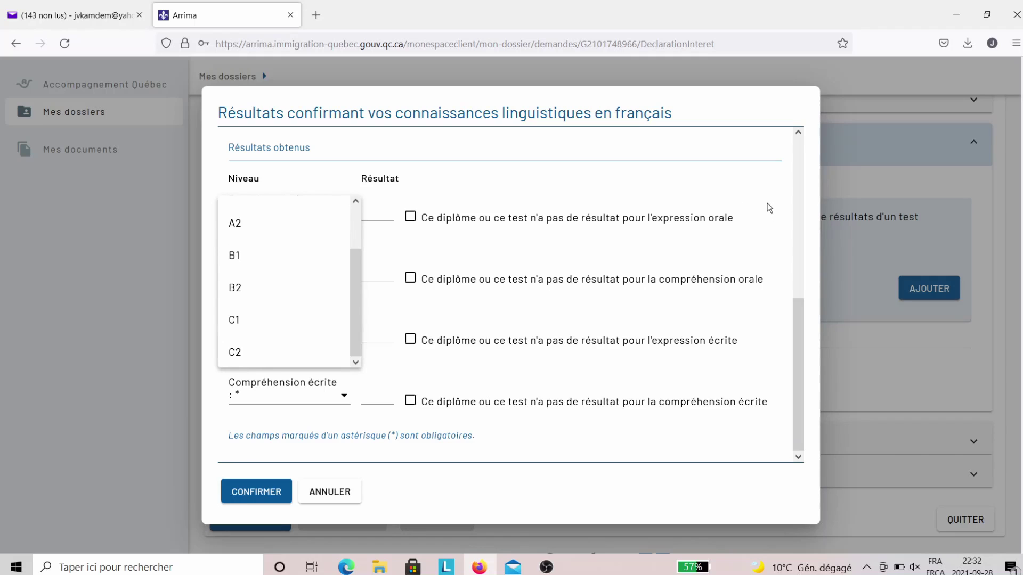
left_click(765, 199)
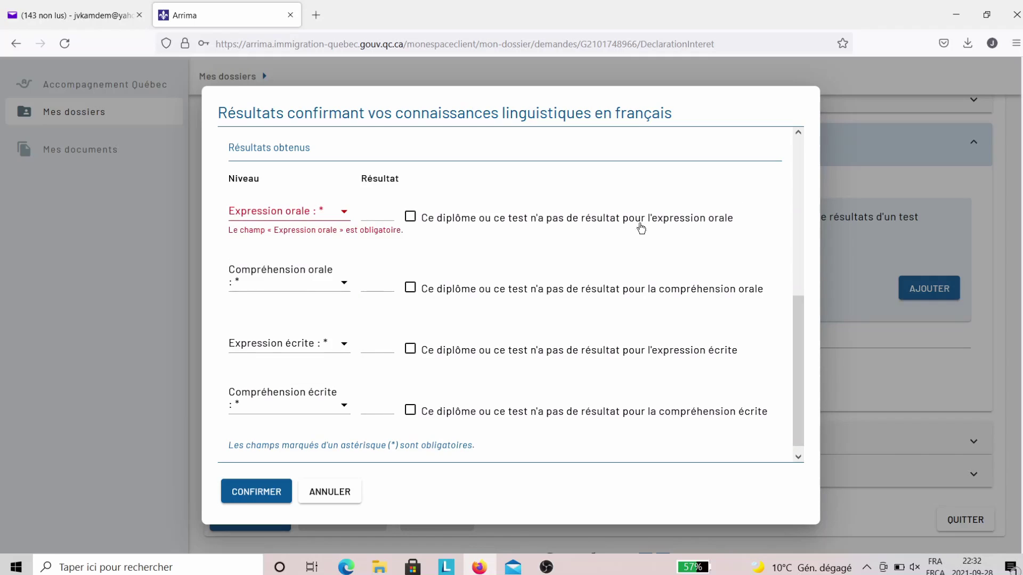
scroll(579, 291, "down", 1)
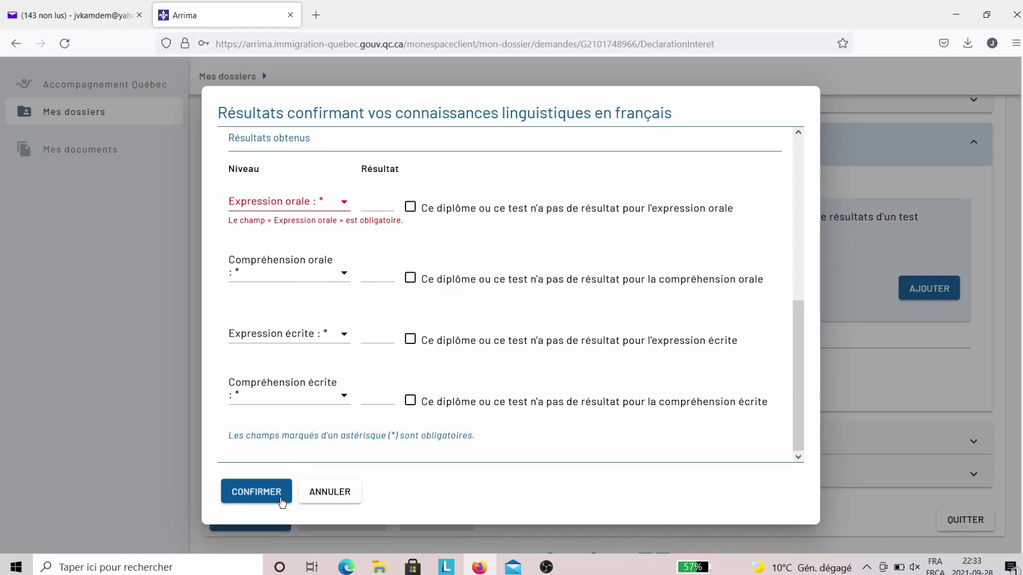
left_click(280, 501)
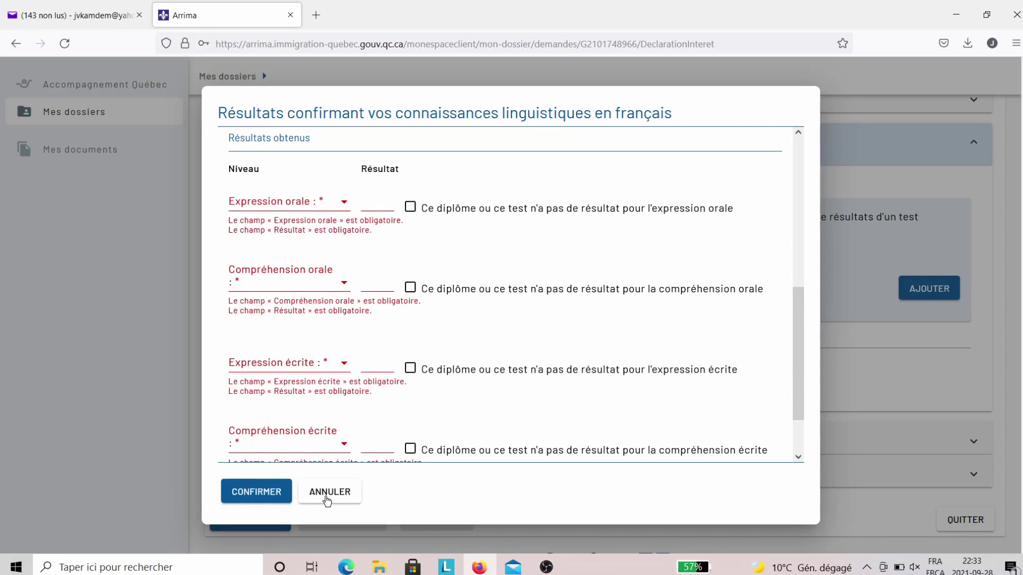
- Cancel the language results form and review the employer, recruitment-mission and studies consent questions
left_click(327, 492)
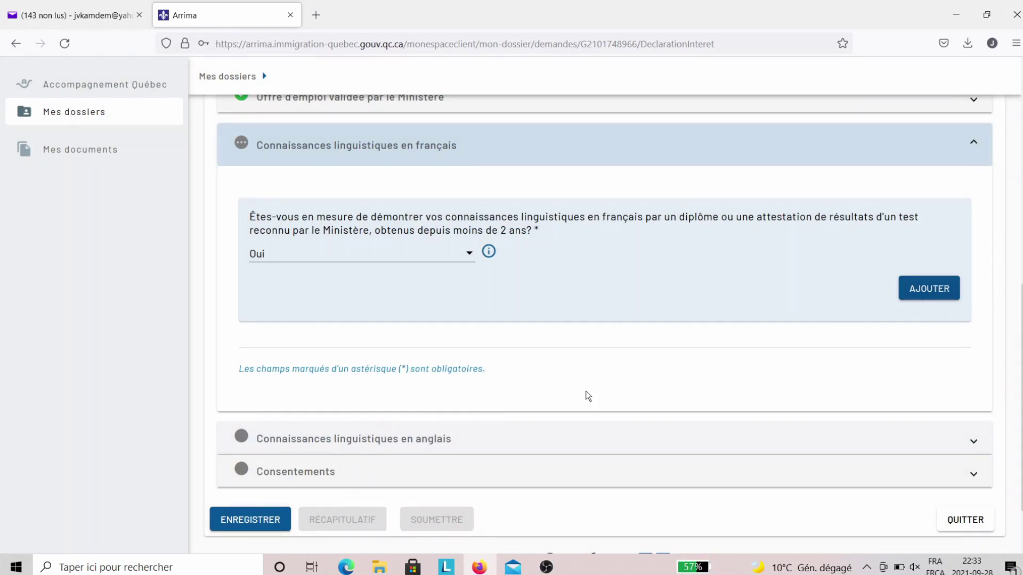
scroll(588, 394, "down", 2)
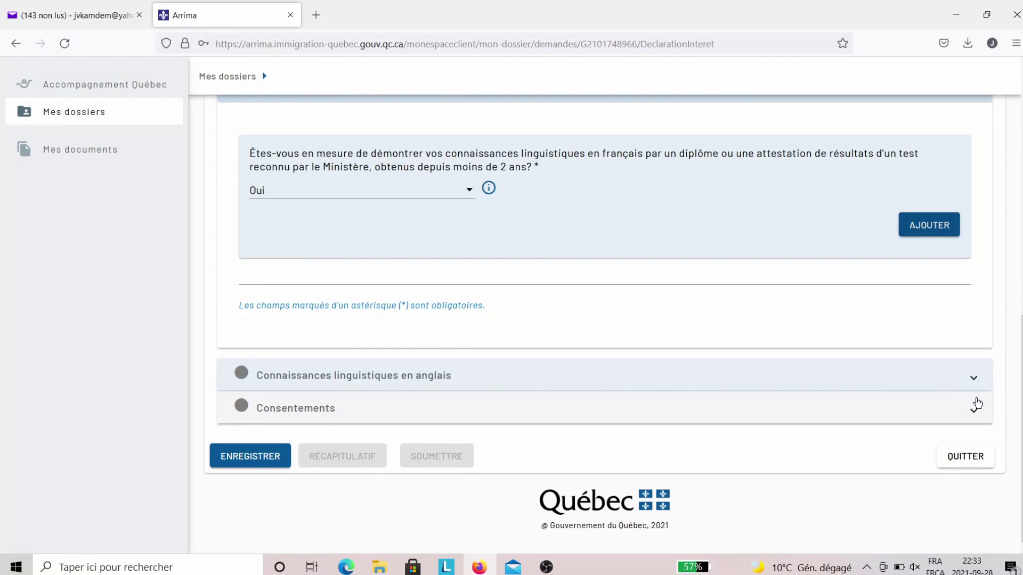
left_click(974, 413)
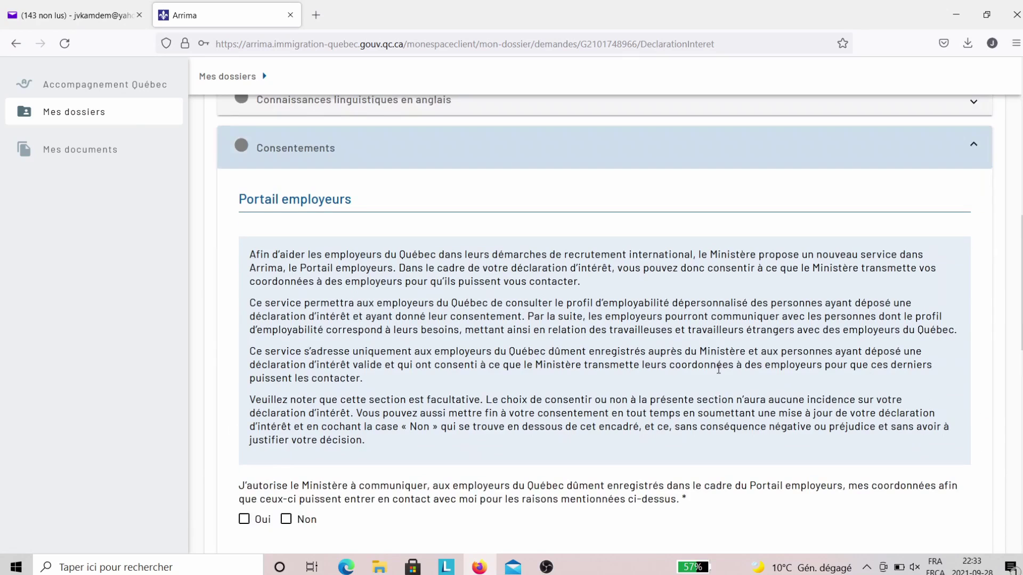
scroll(661, 380, "down", 2)
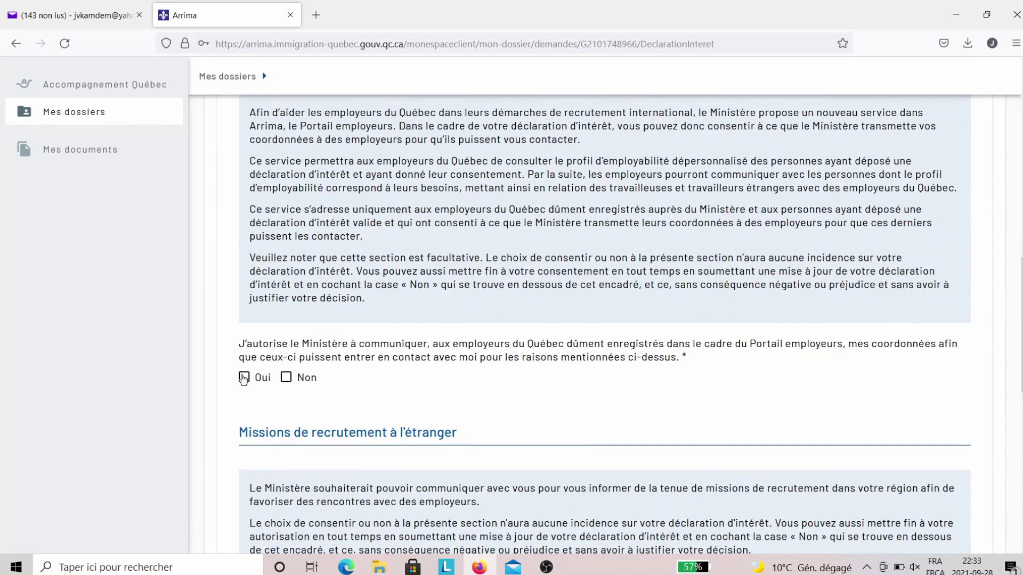
scroll(658, 376, "down", 2)
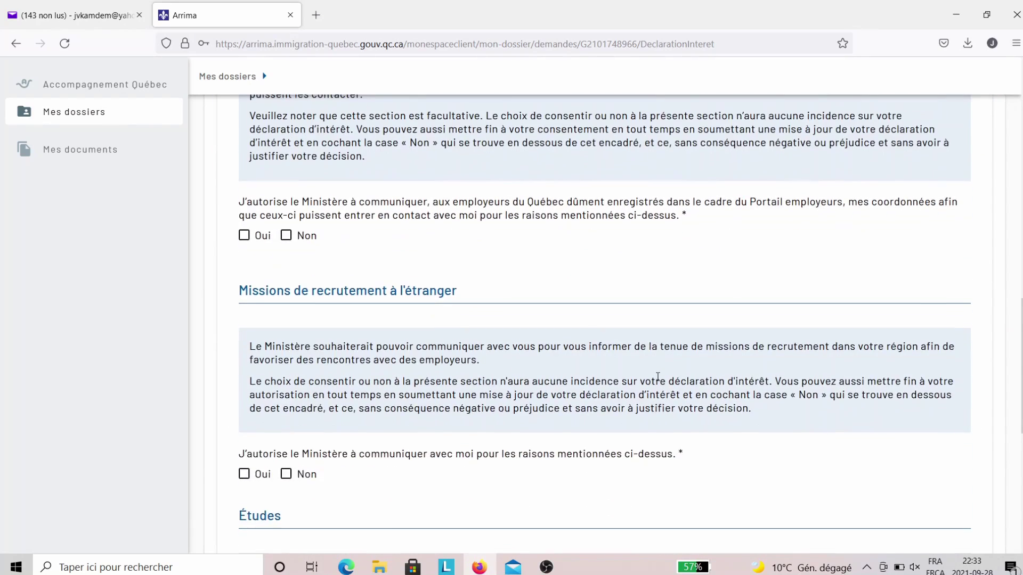
scroll(657, 376, "down", 2)
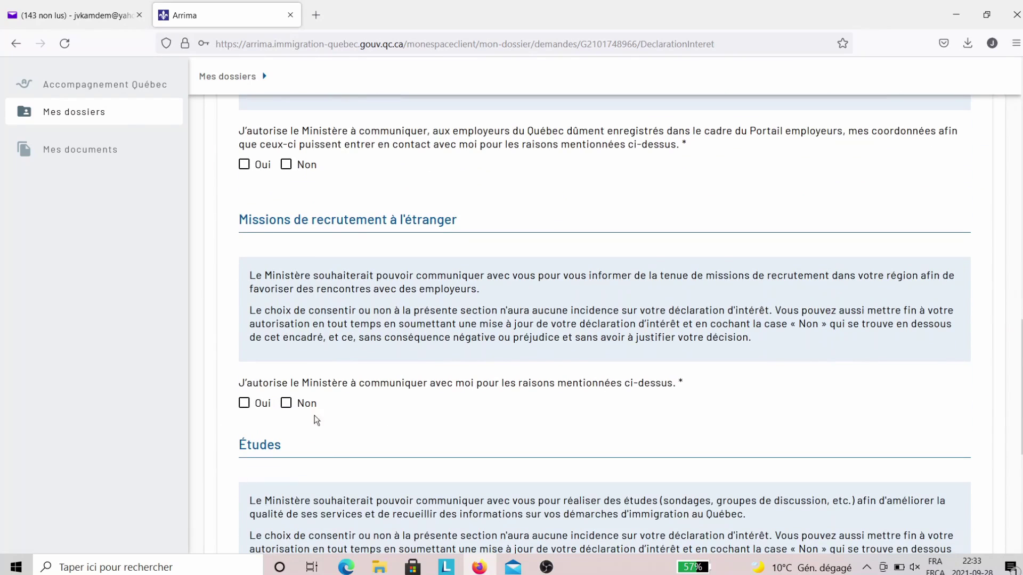
scroll(627, 403, "down", 4)
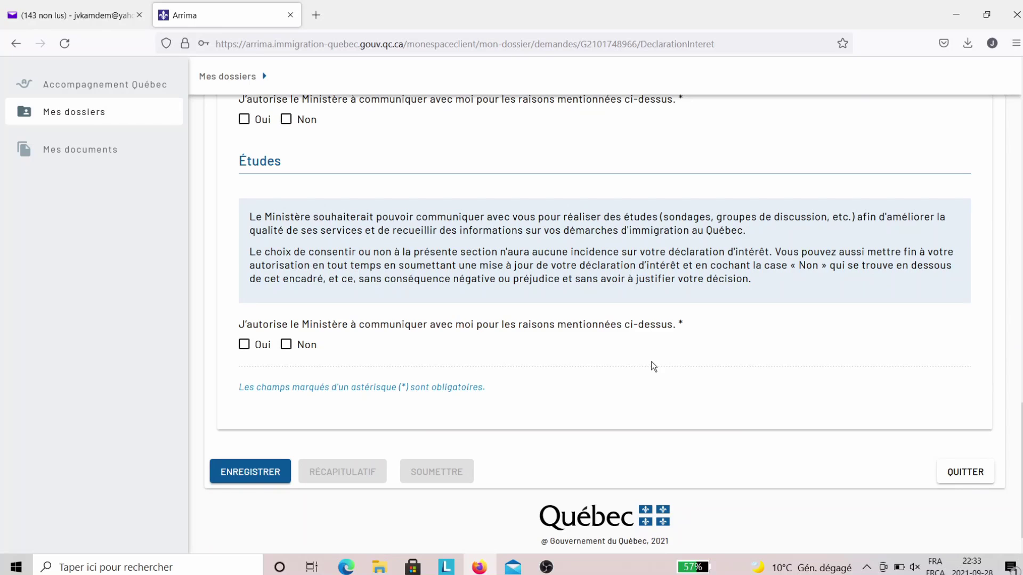
scroll(653, 366, "down", 1)
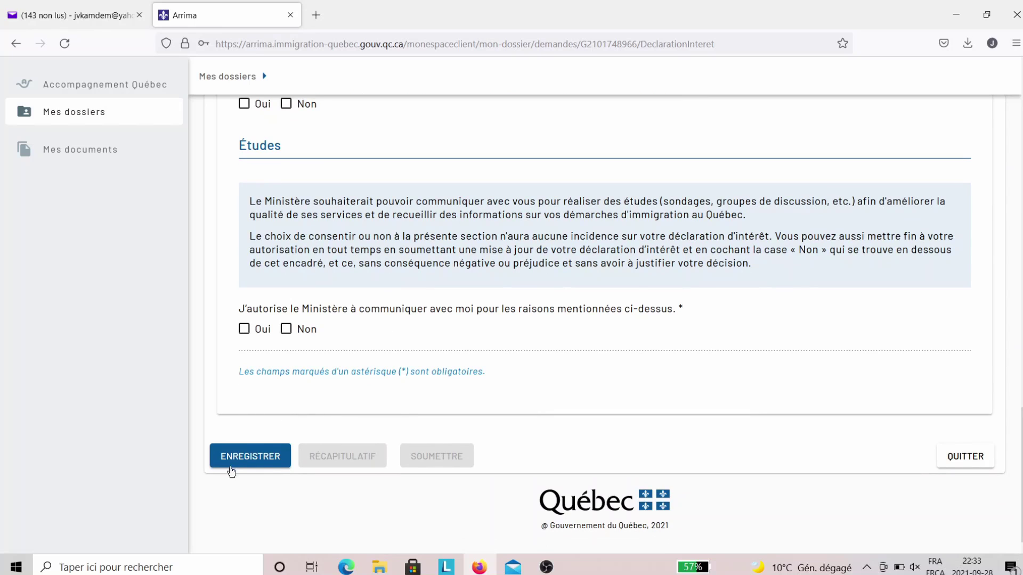
- Save the déclaration d'intérêt and view its Récapitulatif du dossier
left_click(259, 459)
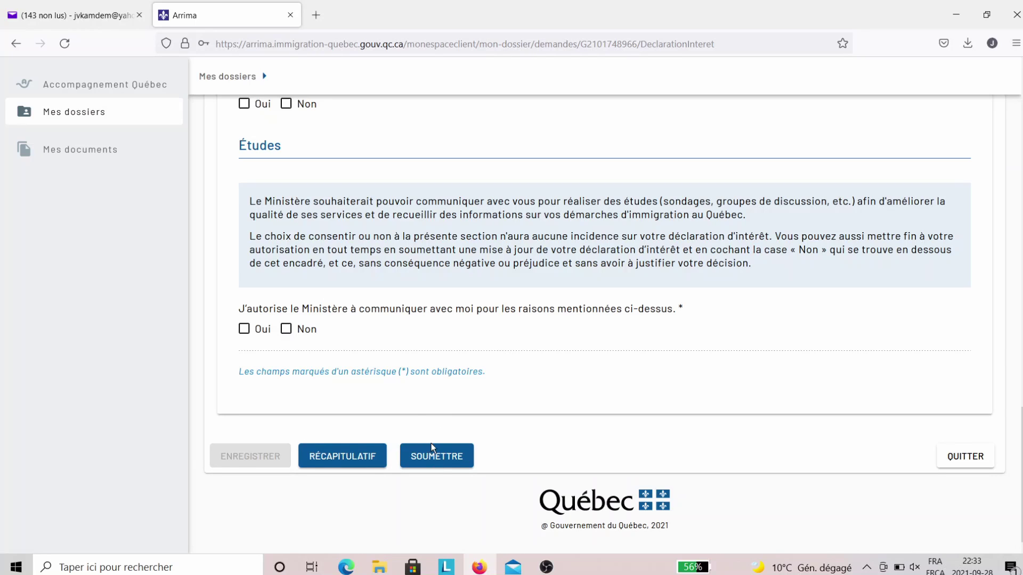
left_click(347, 453)
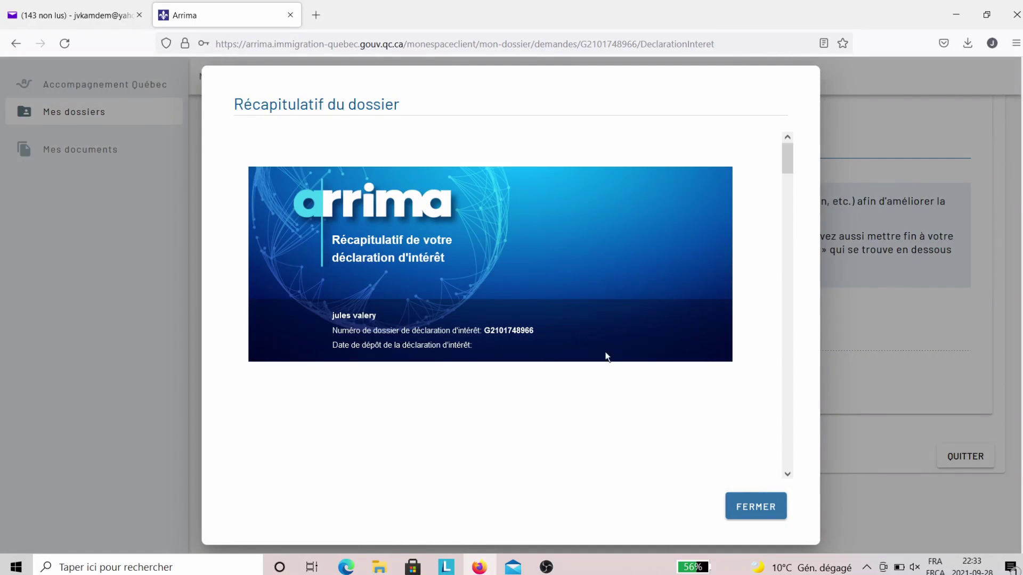
scroll(676, 426, "down", 3)
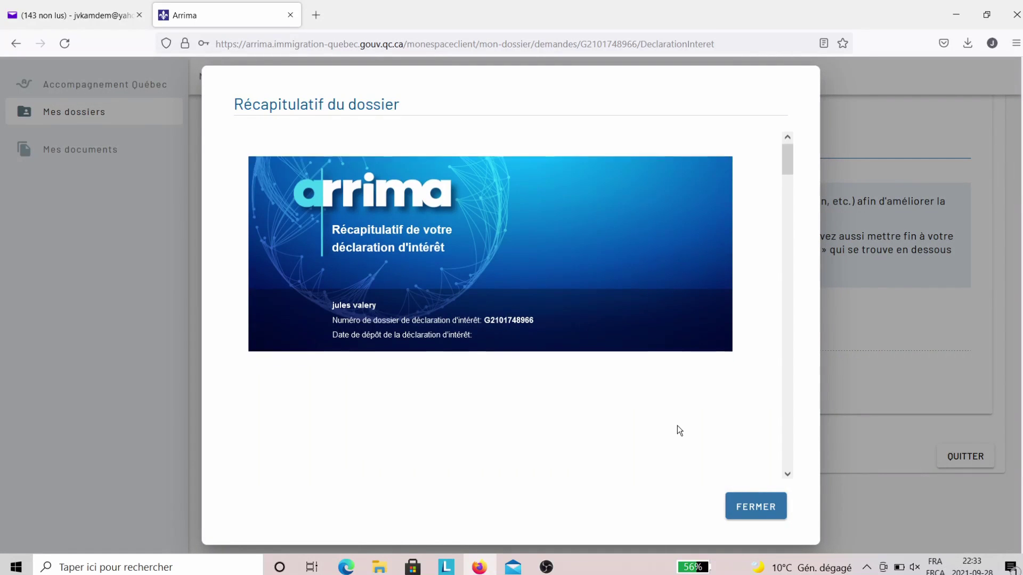
scroll(673, 424, "down", 10)
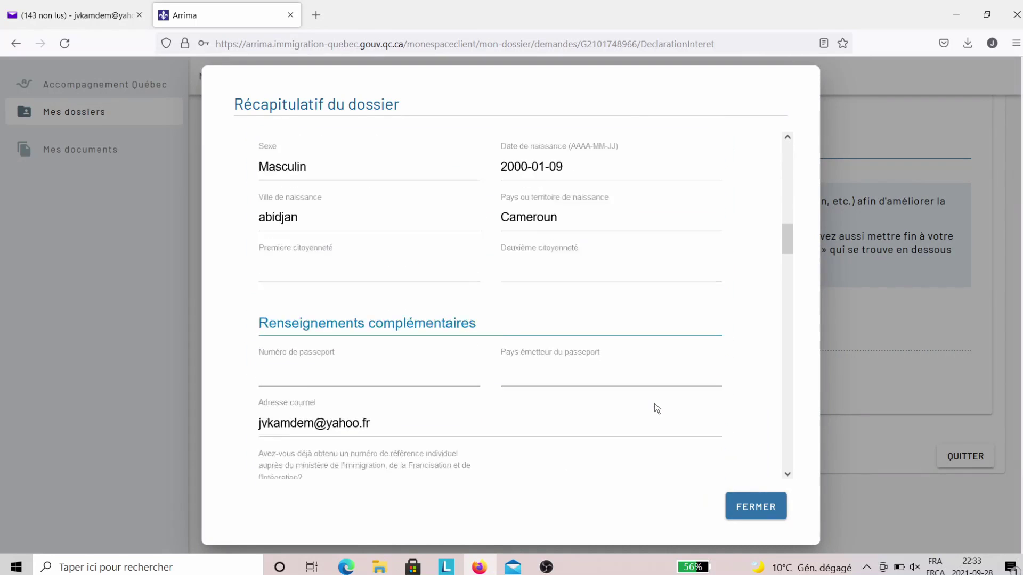
scroll(655, 409, "down", 10)
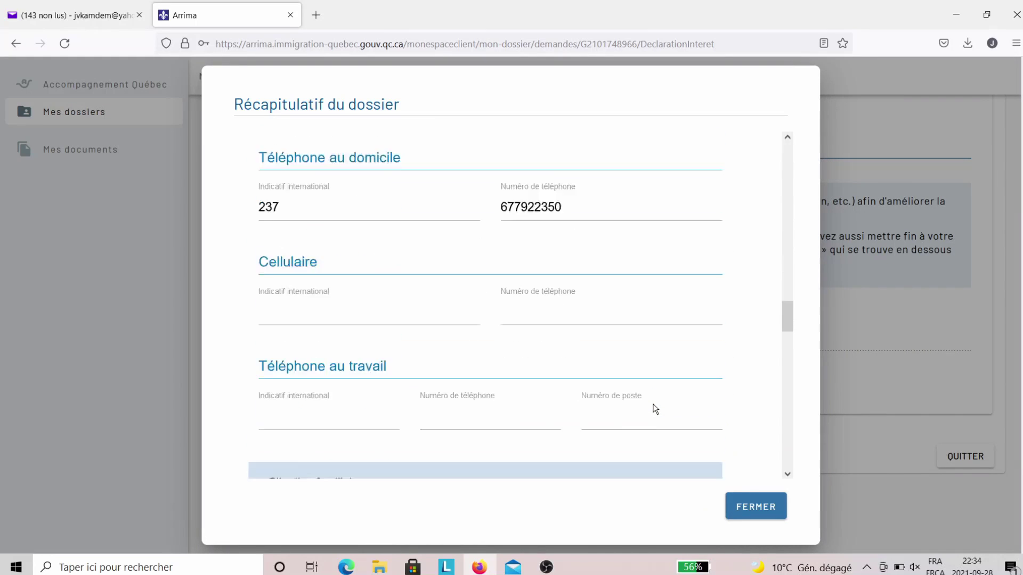
scroll(655, 409, "down", 10)
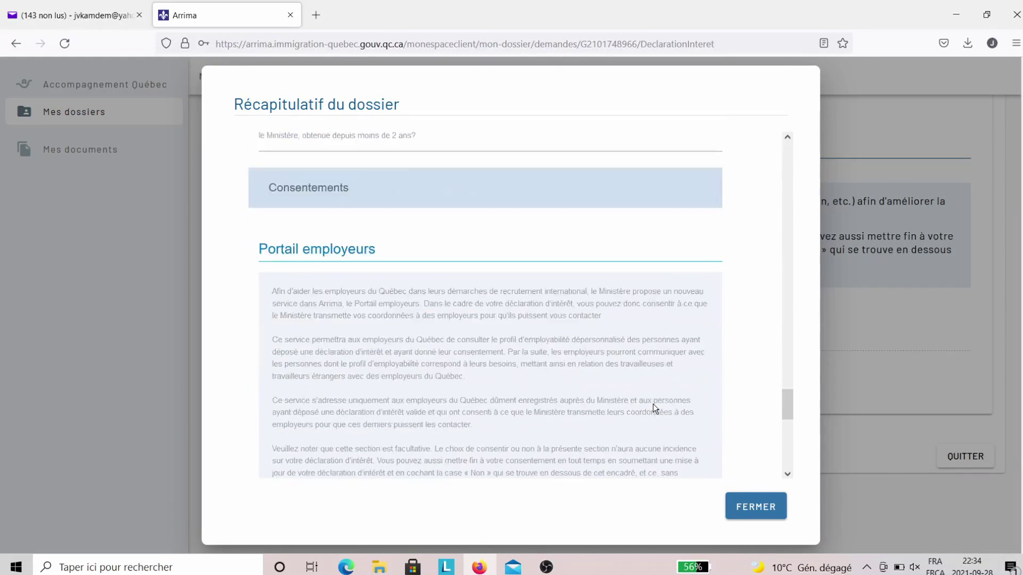
scroll(656, 409, "down", 5)
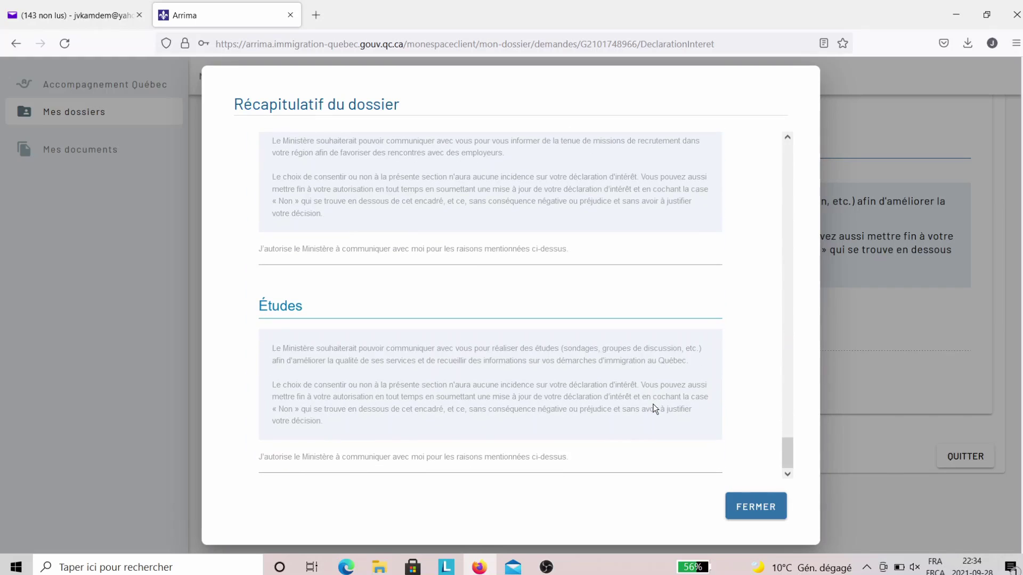
left_click(759, 509)
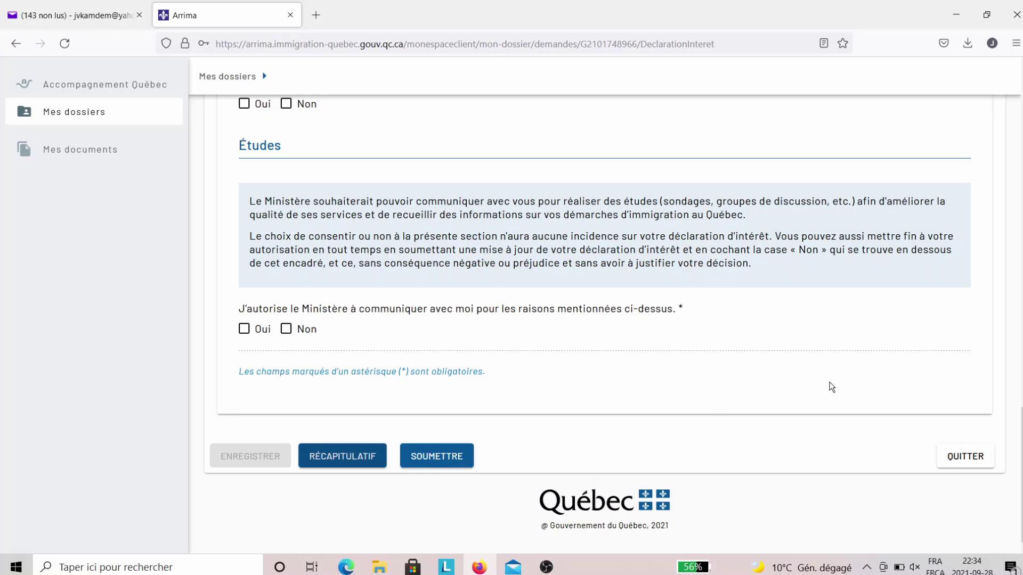
scroll(831, 387, "up", 10)
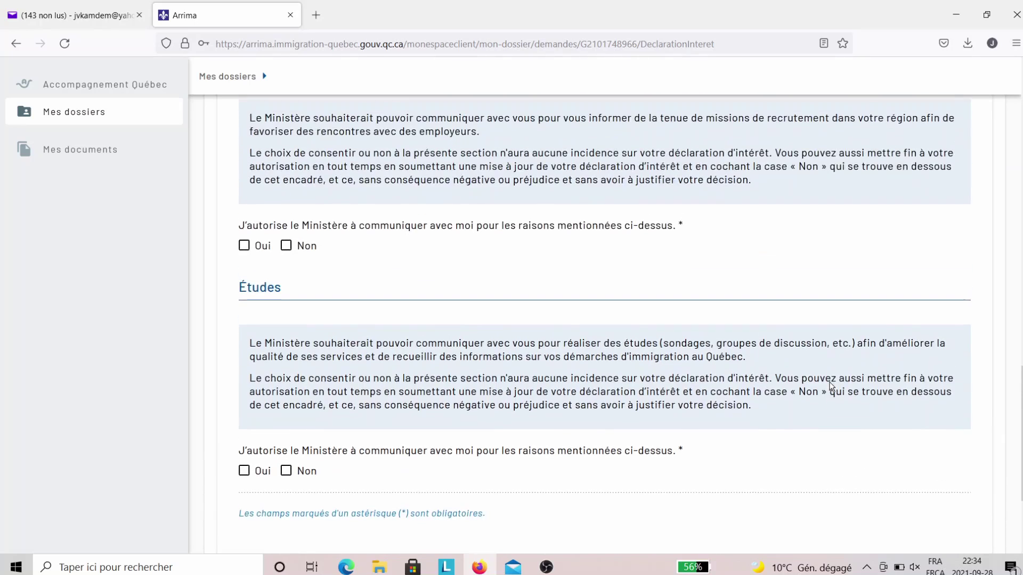
scroll(832, 387, "up", 7)
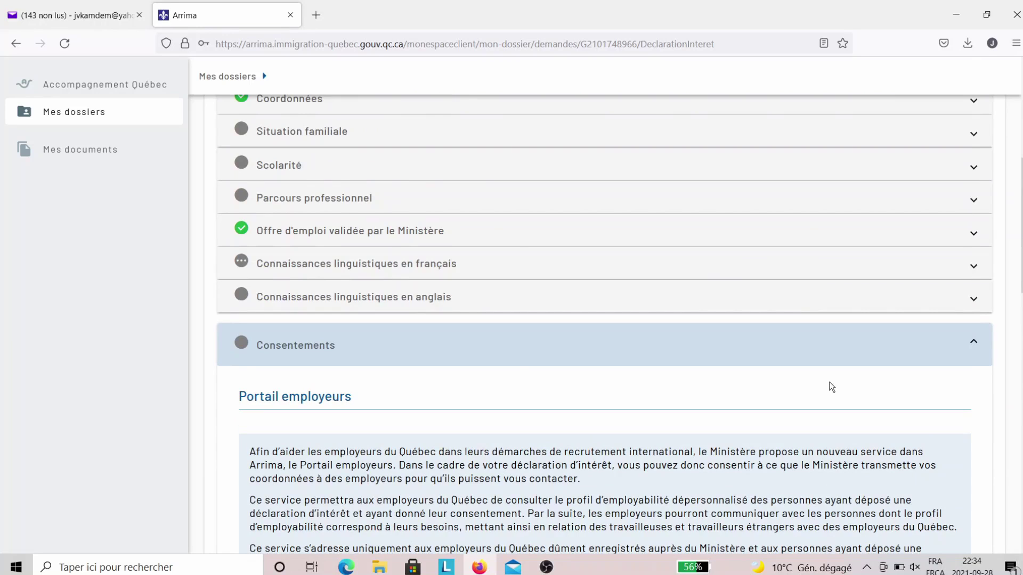
- Check Mes documents, confirming both Documents transmis and Documents reçus are empty
left_click(98, 154)
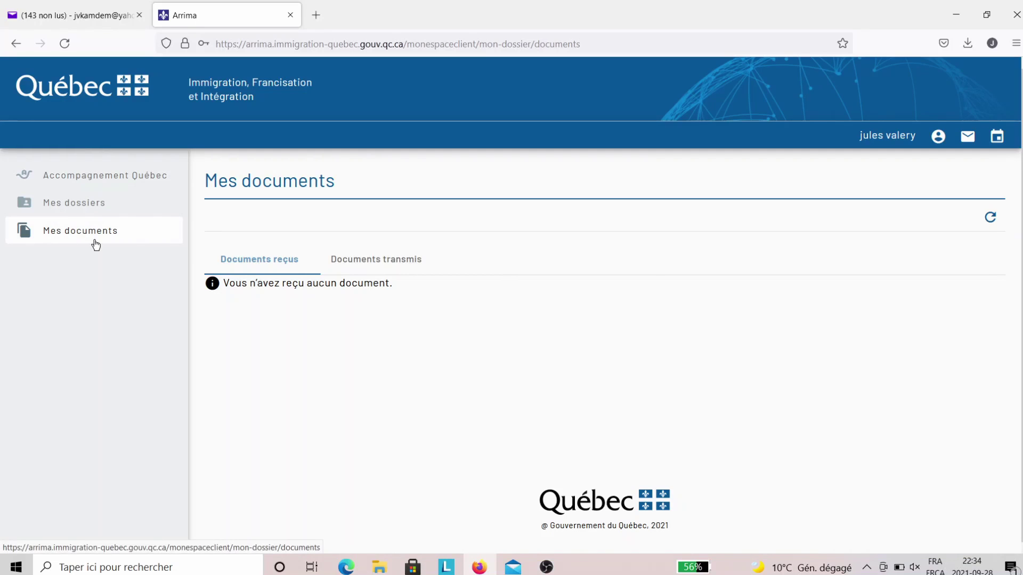
left_click(380, 270)
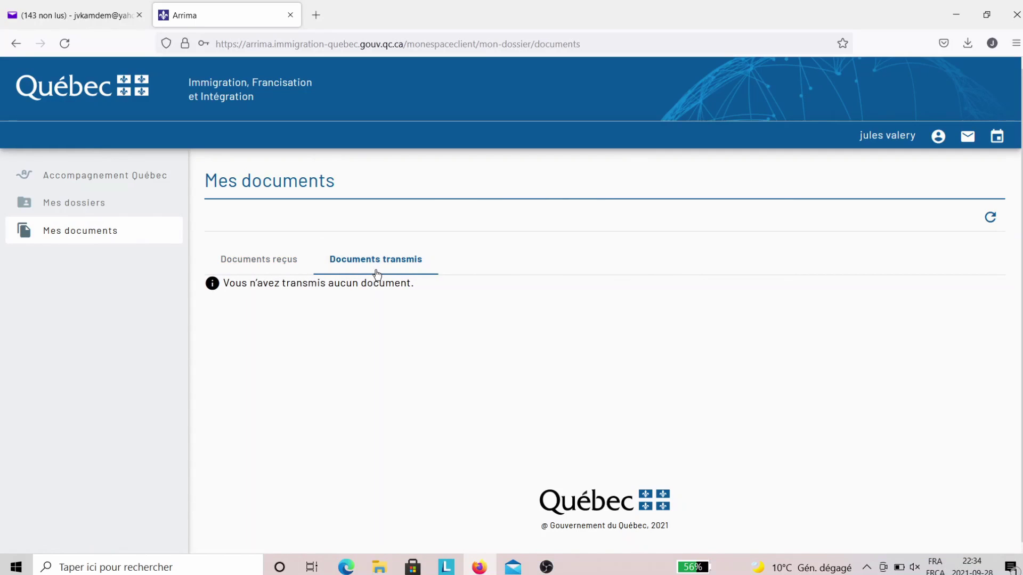
left_click(262, 267)
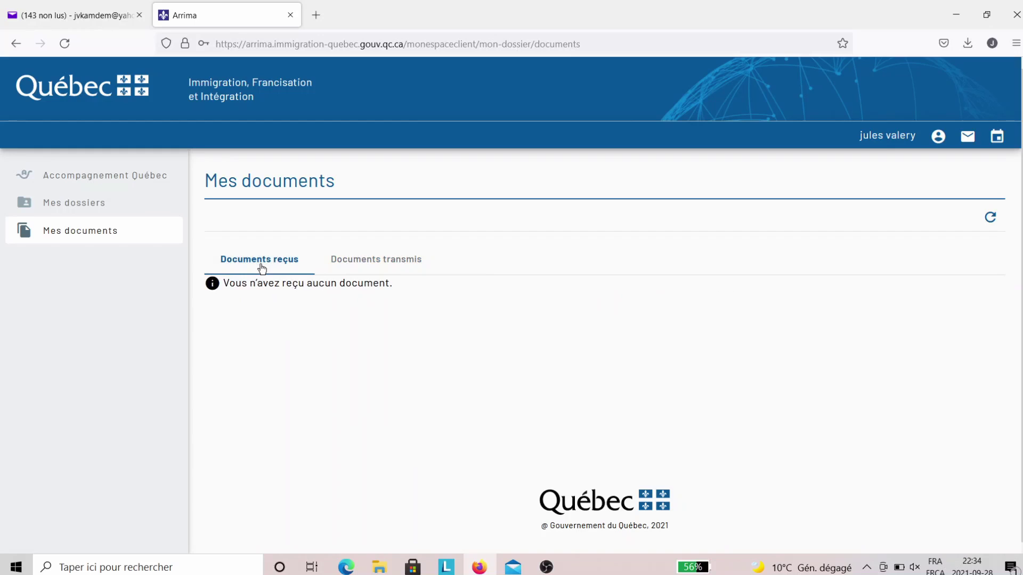
left_click(384, 272)
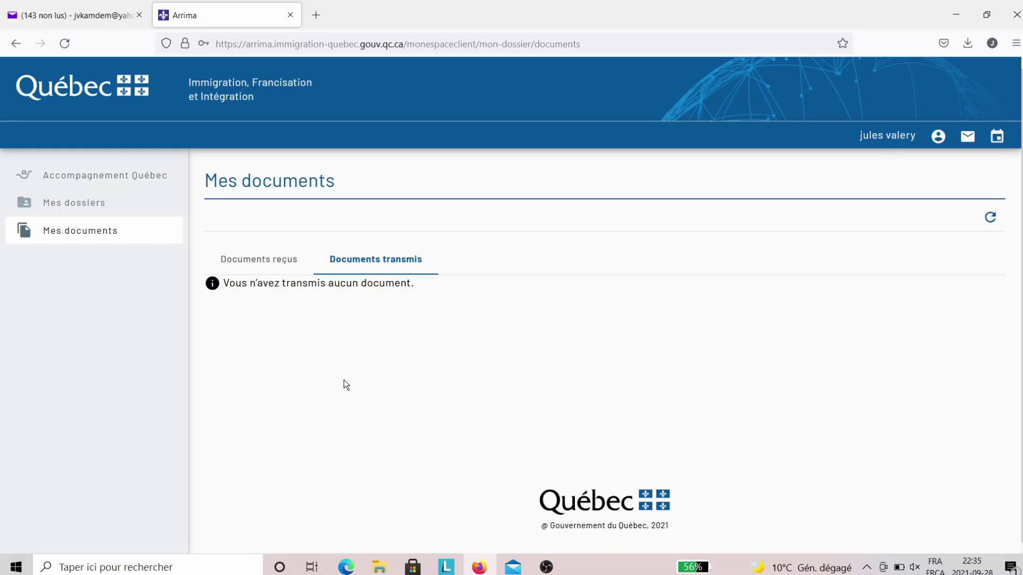
left_click(940, 140)
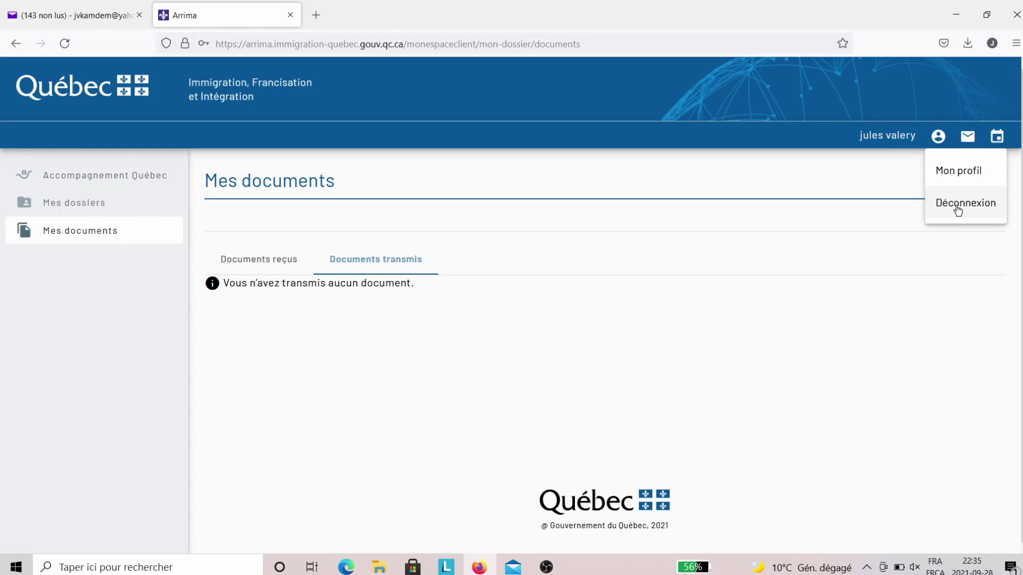
- Check the empty Centre des messages, then choose Déconnexion from the account options
left_click(922, 250)
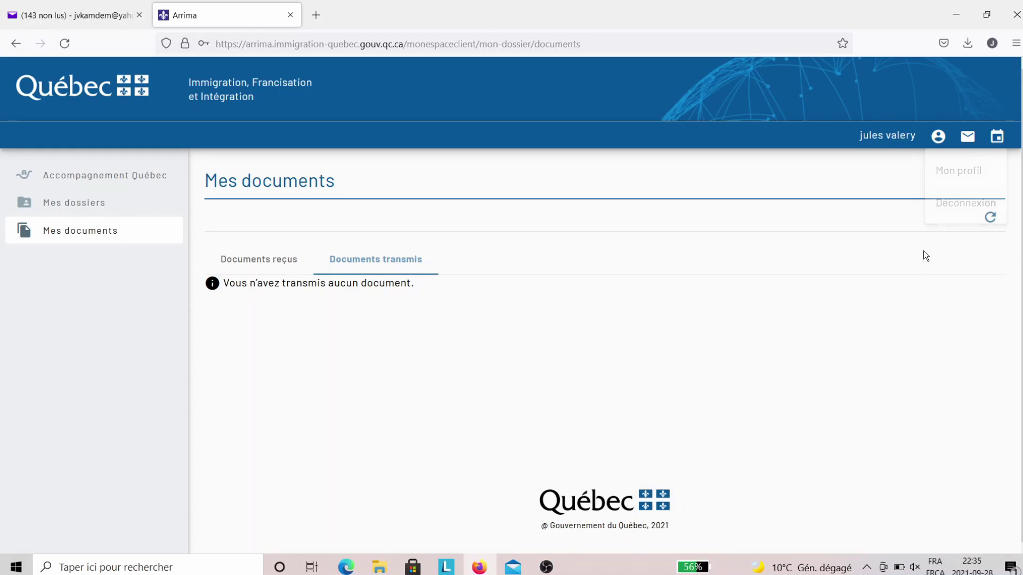
left_click(968, 139)
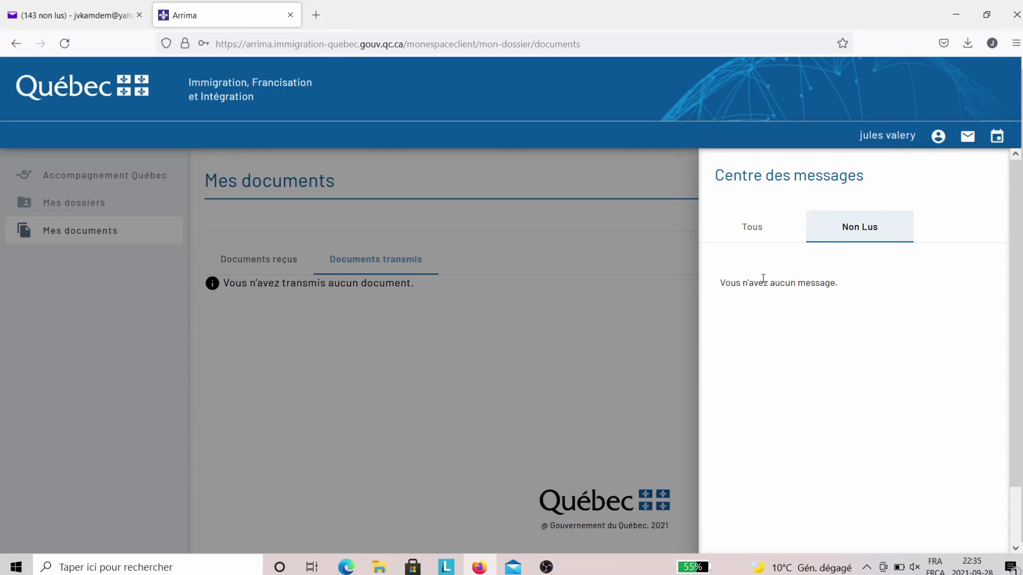
left_click(971, 137)
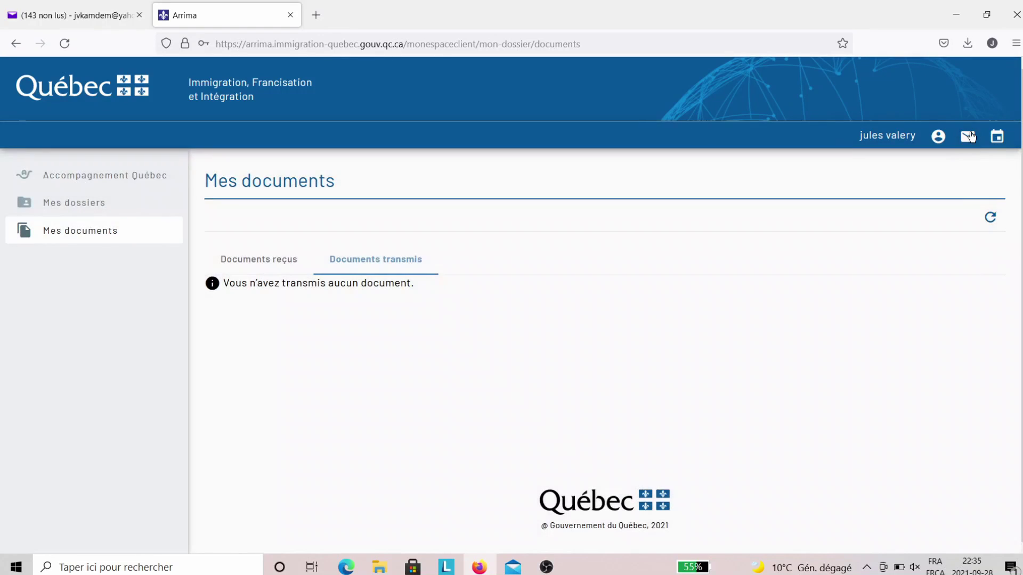
left_click(937, 137)
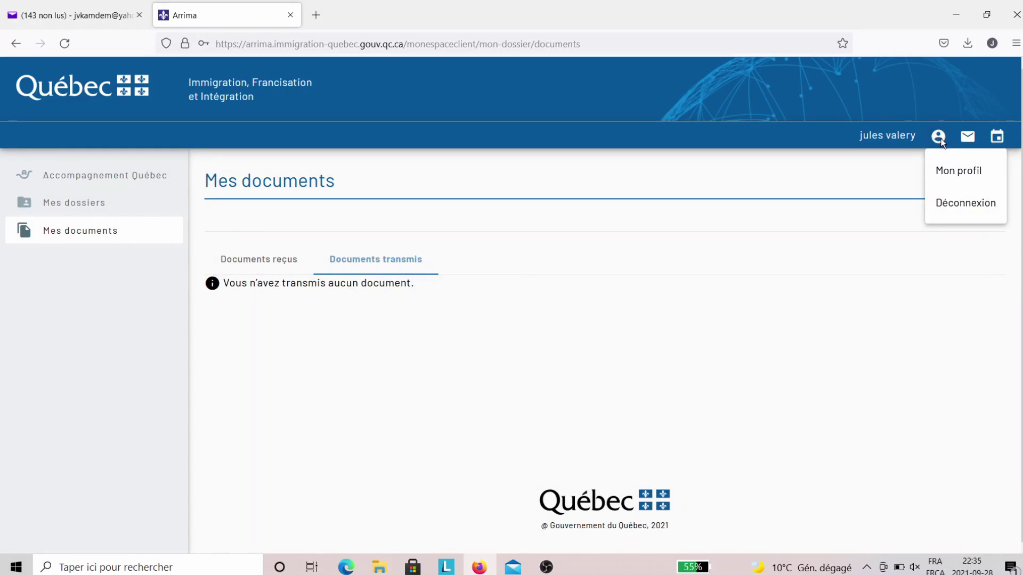
left_click(960, 214)
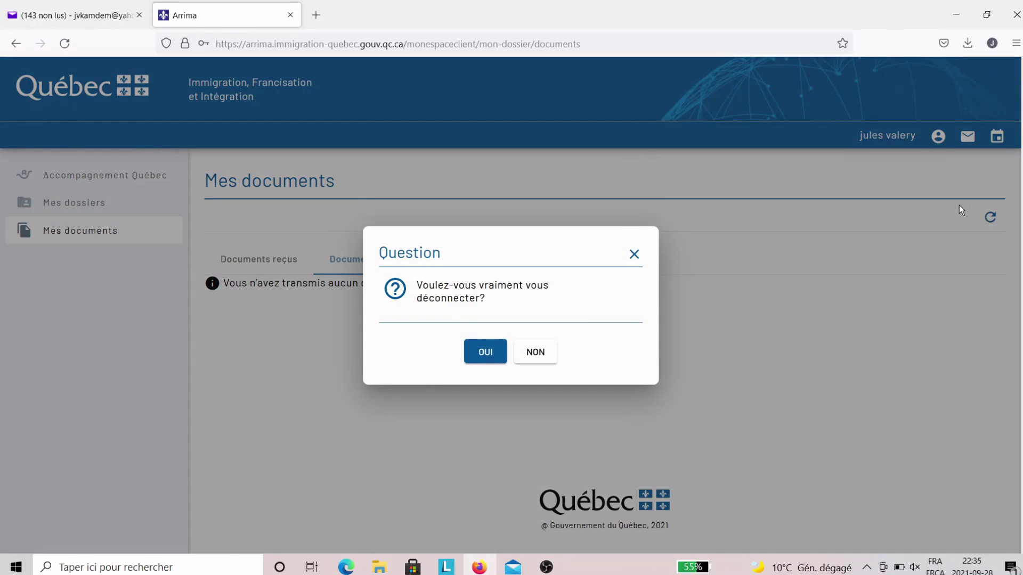